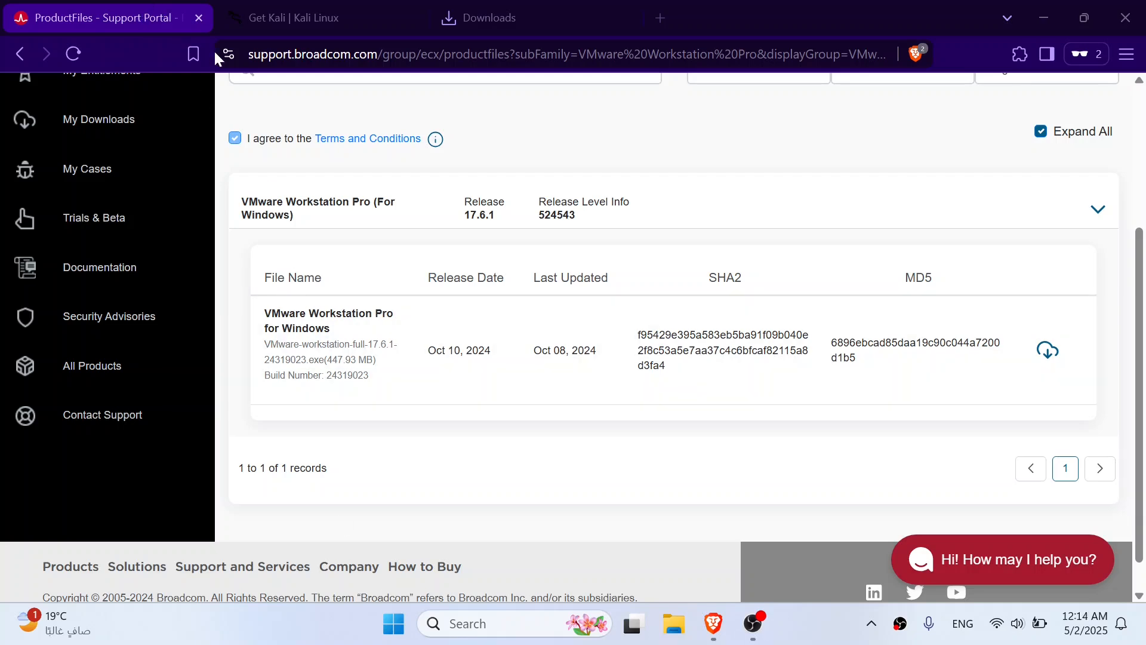
# Download the VMware Workstation Pro 17.6.1 for Windows installer to the Desktop and check its download progress
pyautogui.moveTo(246, 59); pyautogui.dragTo(370, 96)
pyautogui.click(371, 96)
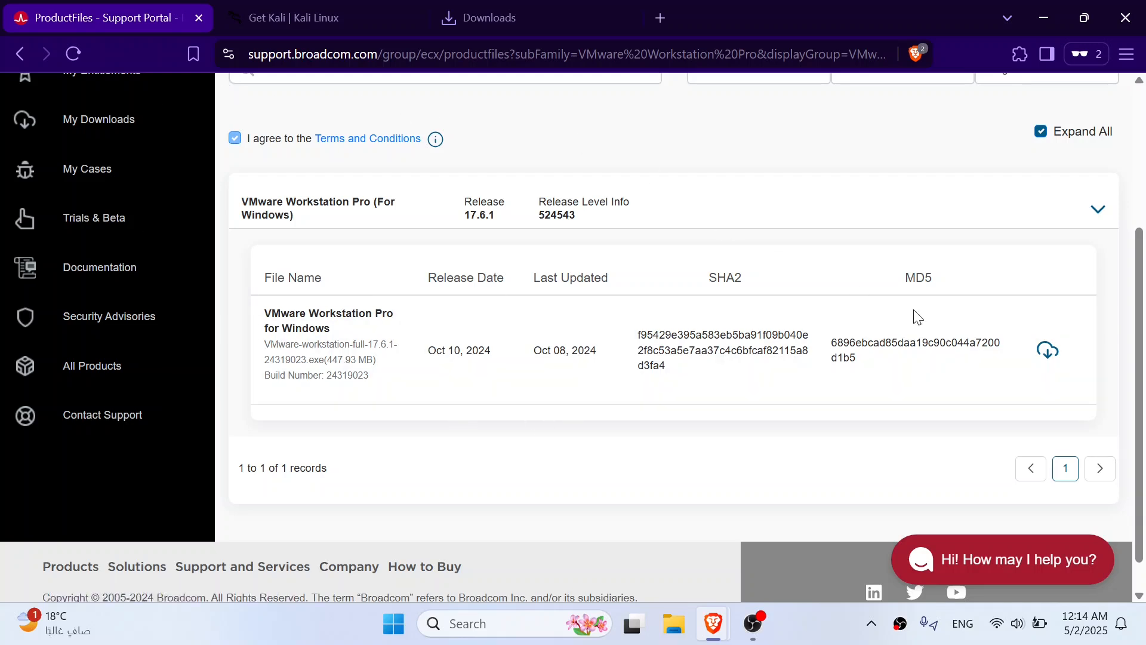
pyautogui.click(1046, 354)
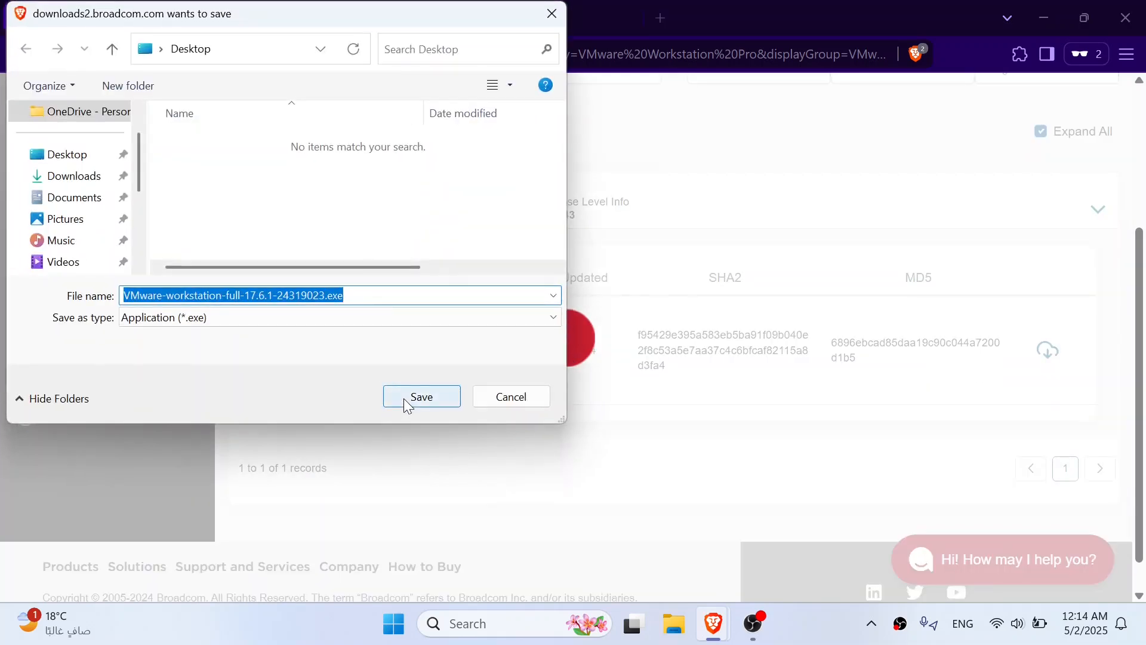
pyautogui.click(90, 156)
pyautogui.click(417, 396)
pyautogui.click(511, 18)
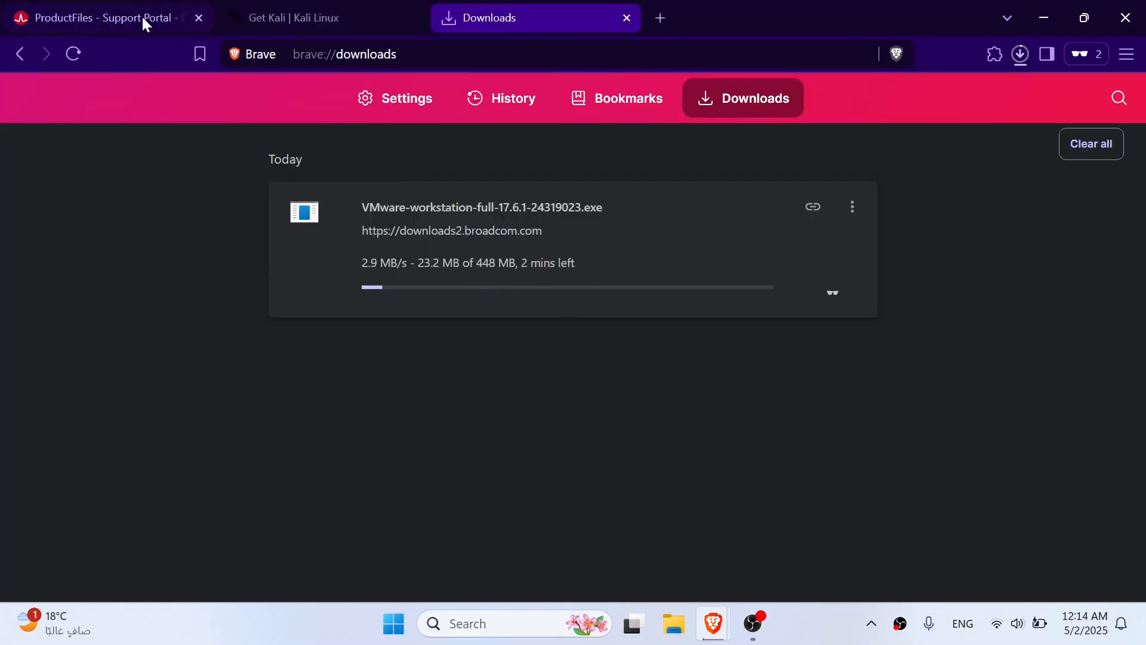
# Download the recommended x86_64 Kali Linux Installer image from the Get Kali page to the Desktop
pyautogui.click(256, 13)
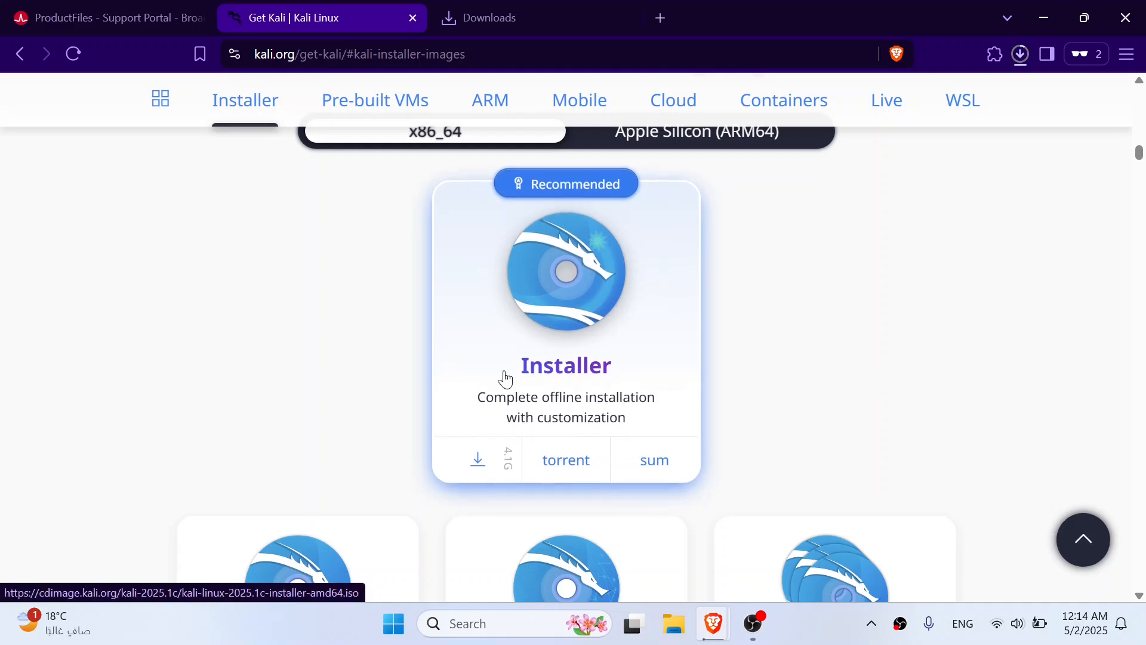
pyautogui.click(467, 462)
pyautogui.click(67, 154)
pyautogui.click(420, 396)
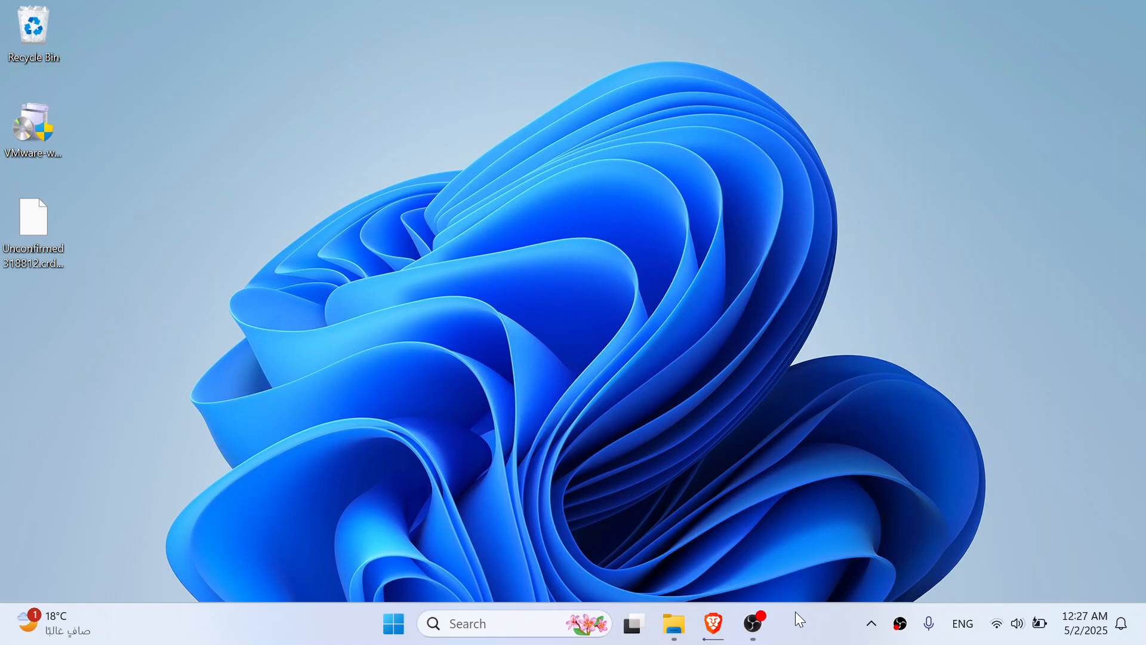
# Run the VMware Workstation installer from the desktop, accept the license agreement and keep the default custom setup options
pyautogui.click(33, 122)
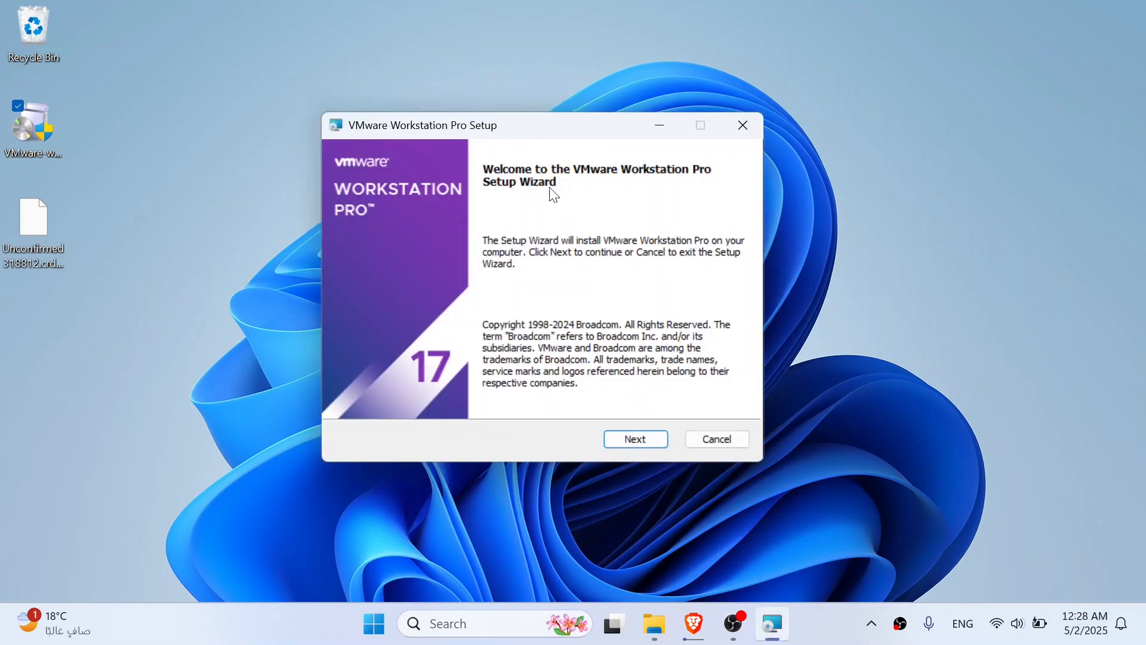
pyautogui.click(633, 435)
pyautogui.click(522, 405)
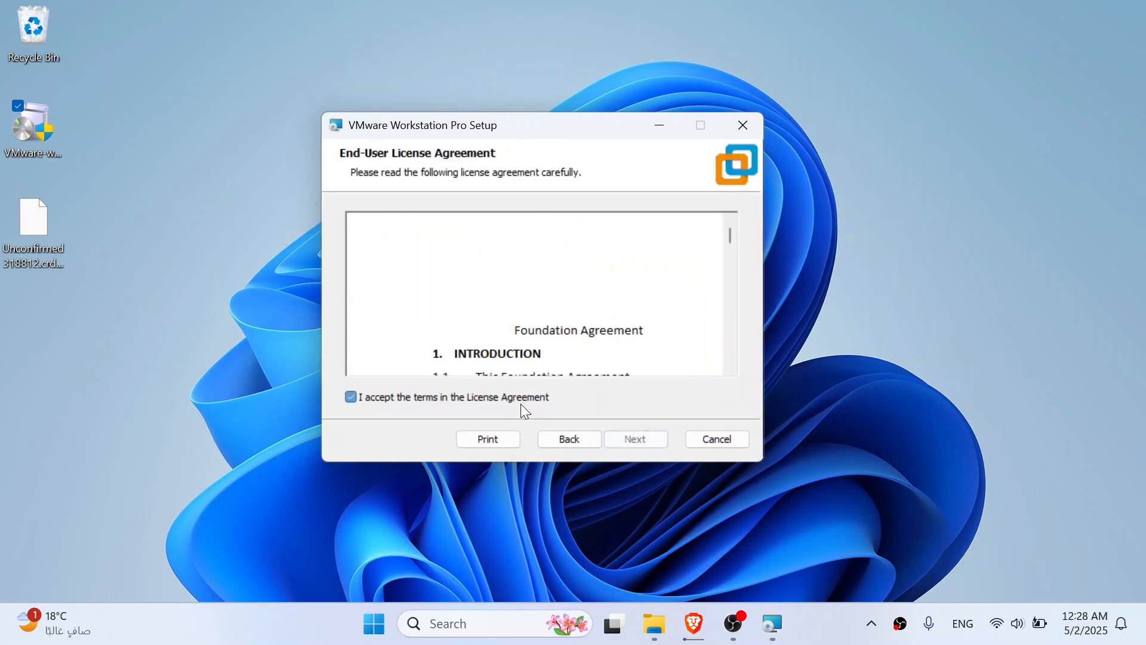
pyautogui.click(621, 434)
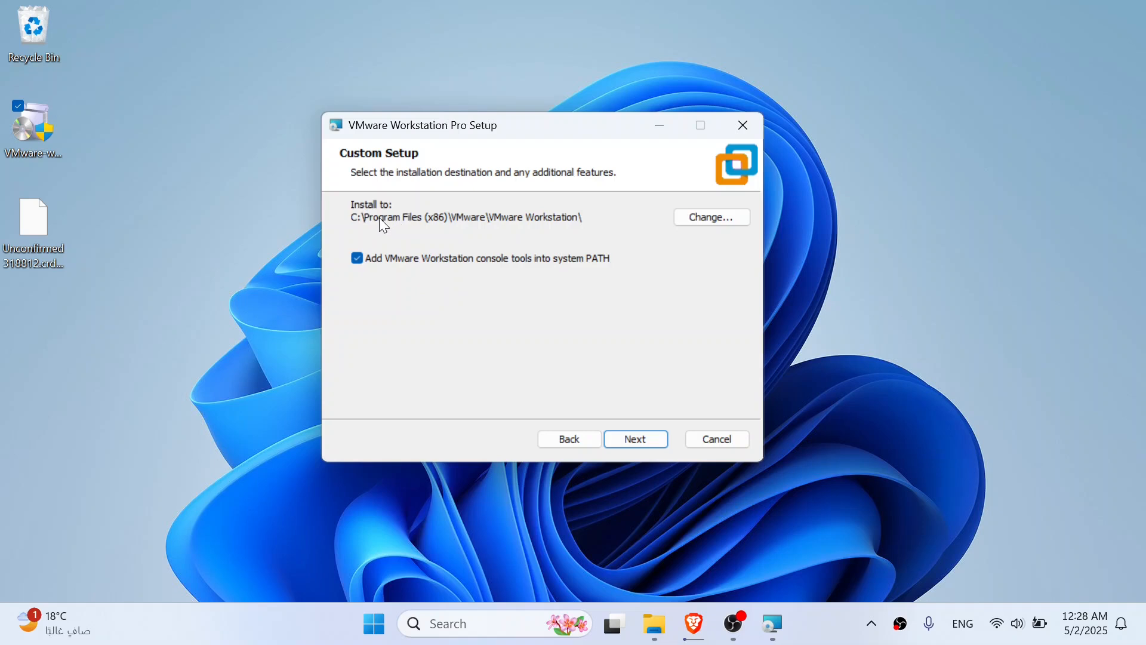
pyautogui.click(647, 443)
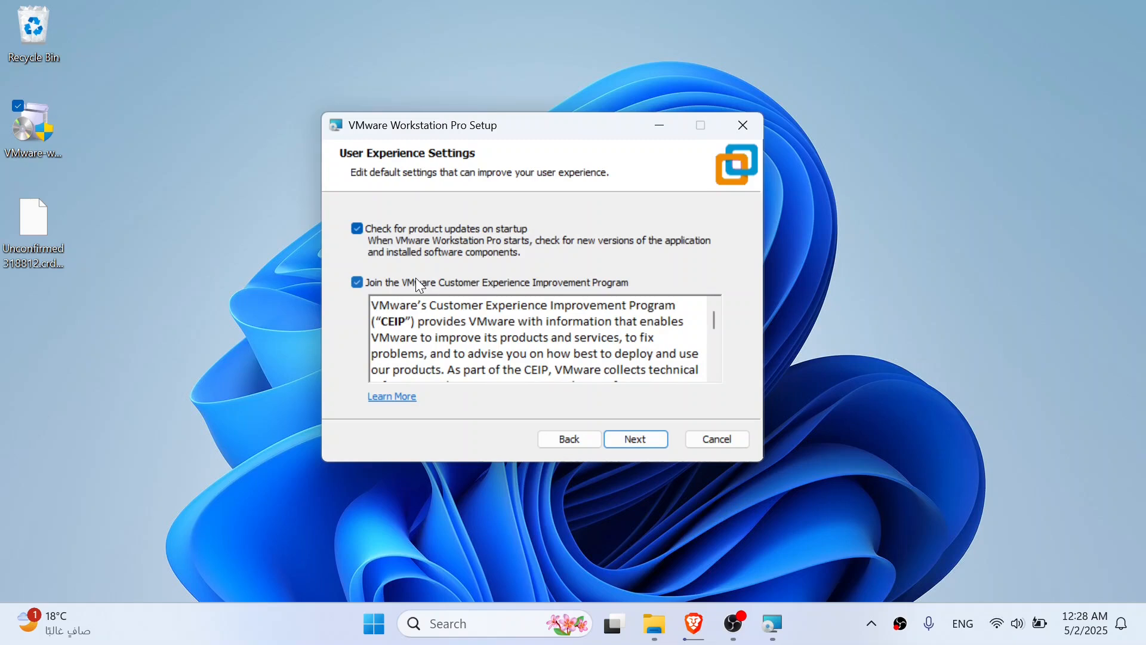
# Opt out of the VMware Customer Experience Improvement Program while keeping the product update check on startup
pyautogui.click(382, 287)
pyautogui.click(656, 446)
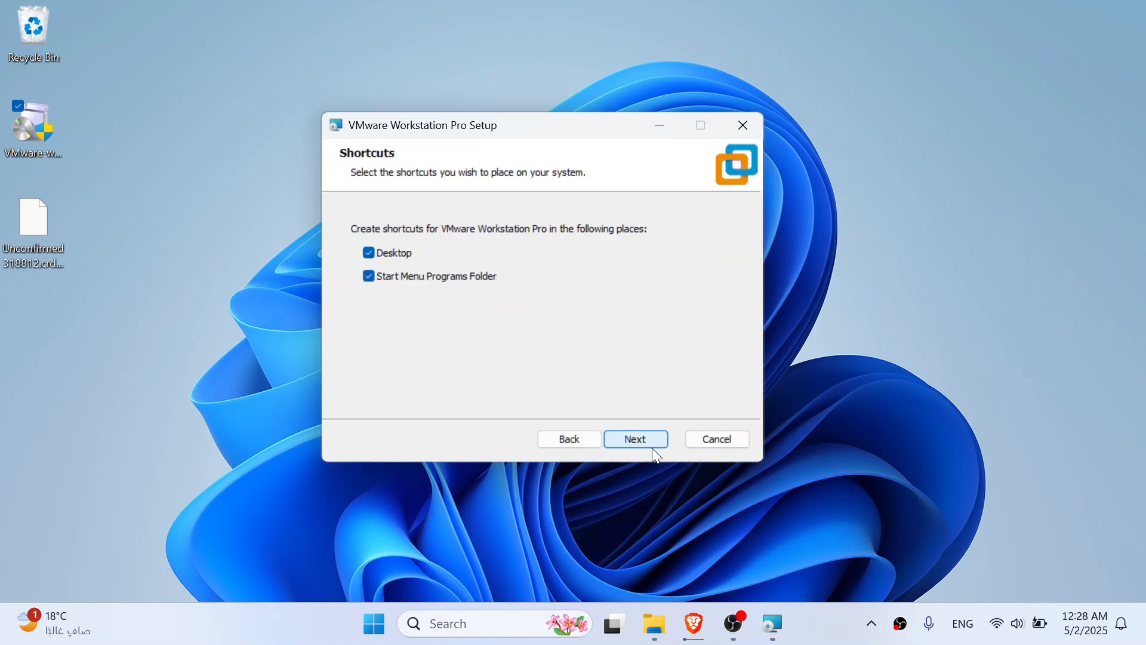
pyautogui.click(585, 438)
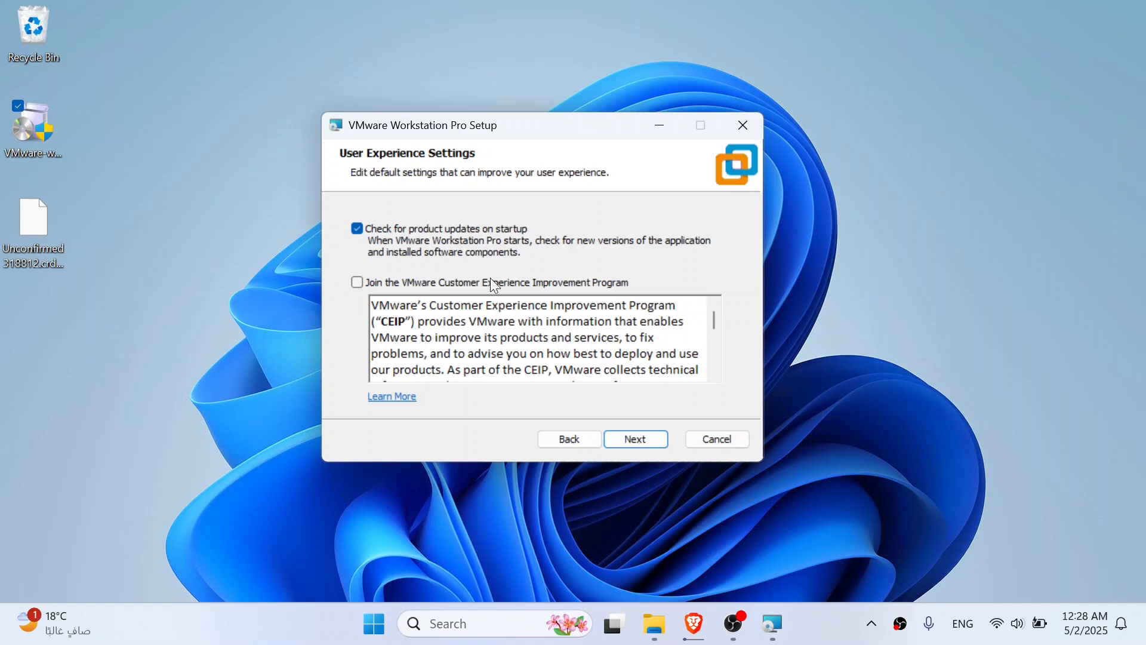
pyautogui.click(624, 445)
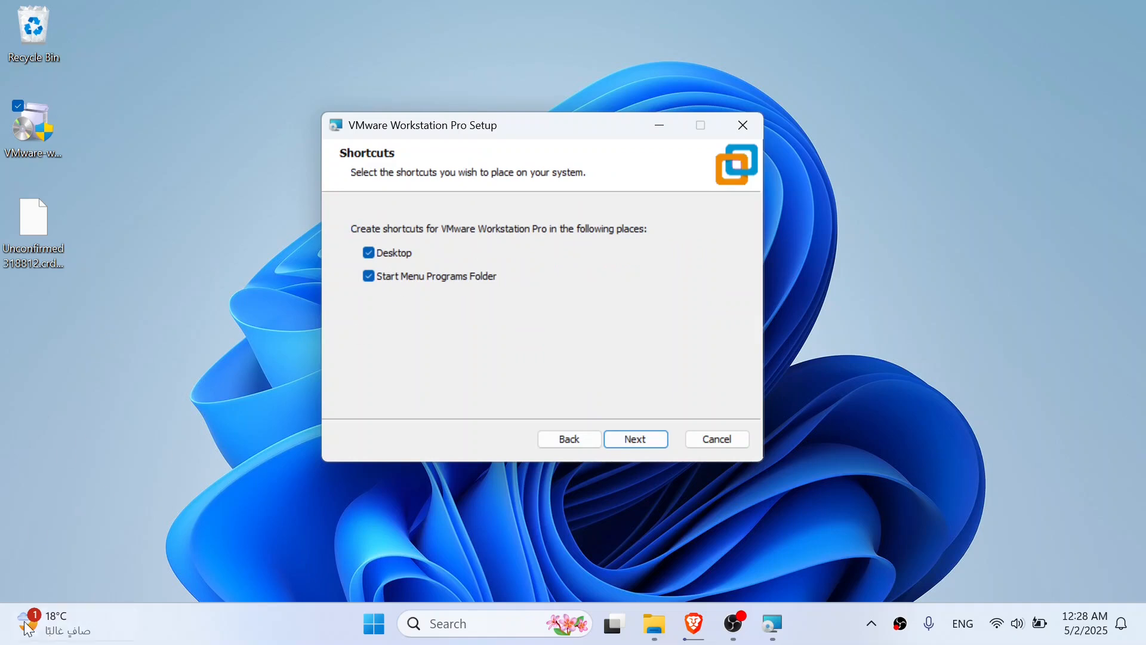
# Keep the Desktop and Start Menu shortcuts, install VMware Workstation Pro and finish the setup wizard
pyautogui.click(633, 438)
pyautogui.click(623, 438)
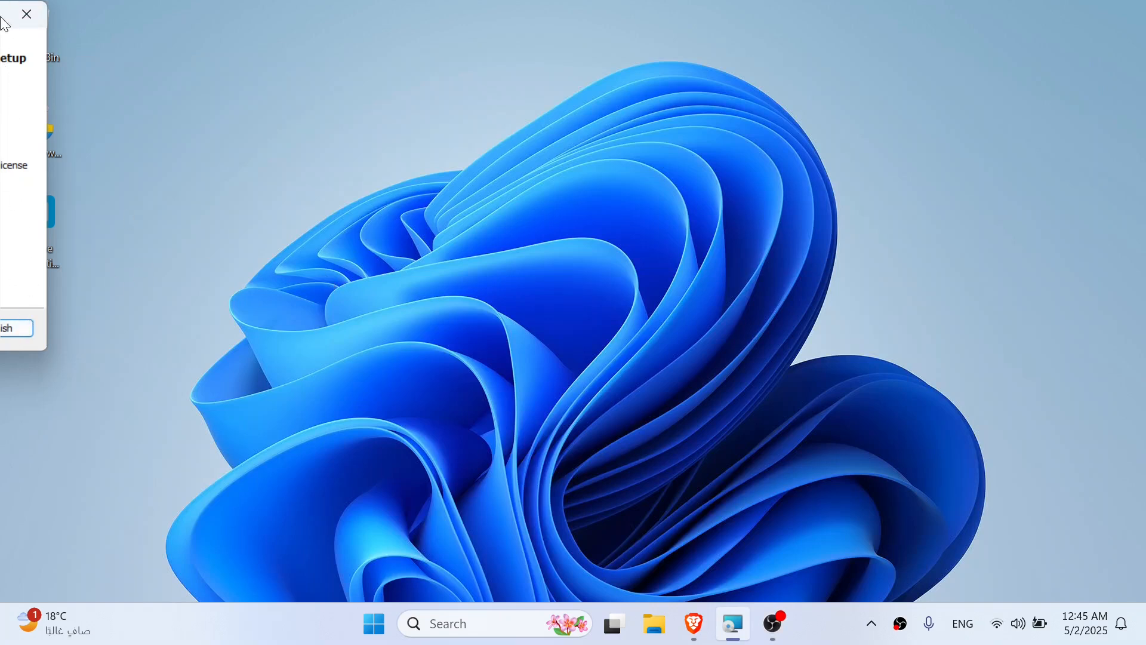
pyautogui.click(20, 329)
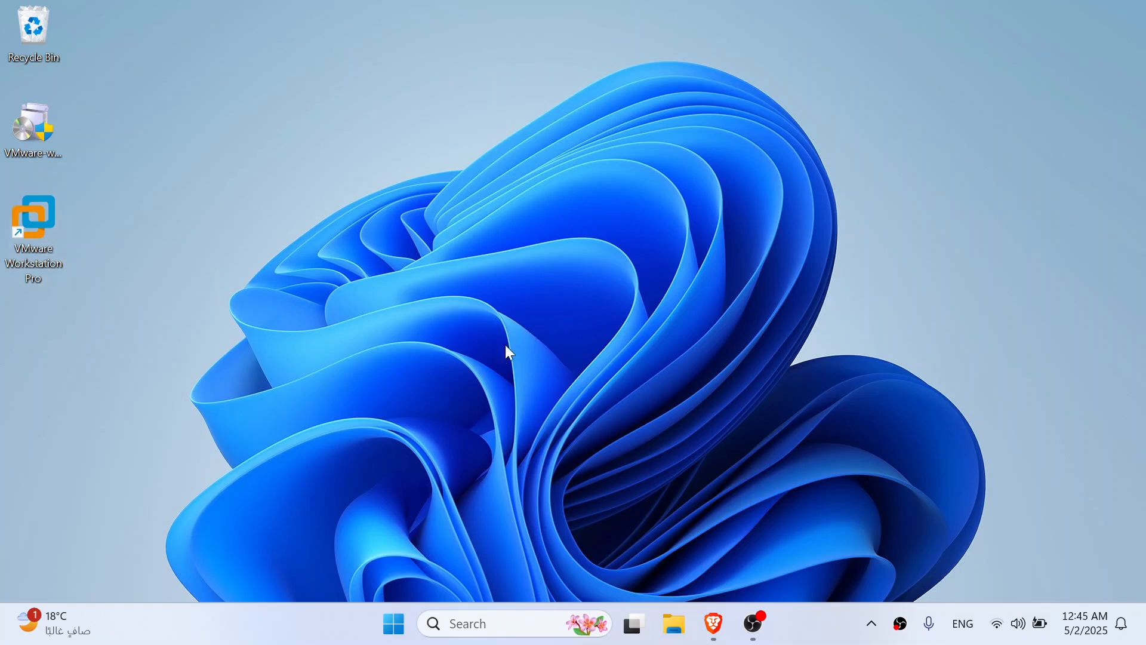
# Launch VMware Workstation Pro, choose Personal Use, and maximize its window with the library hidden
pyautogui.doubleClick(42, 258)
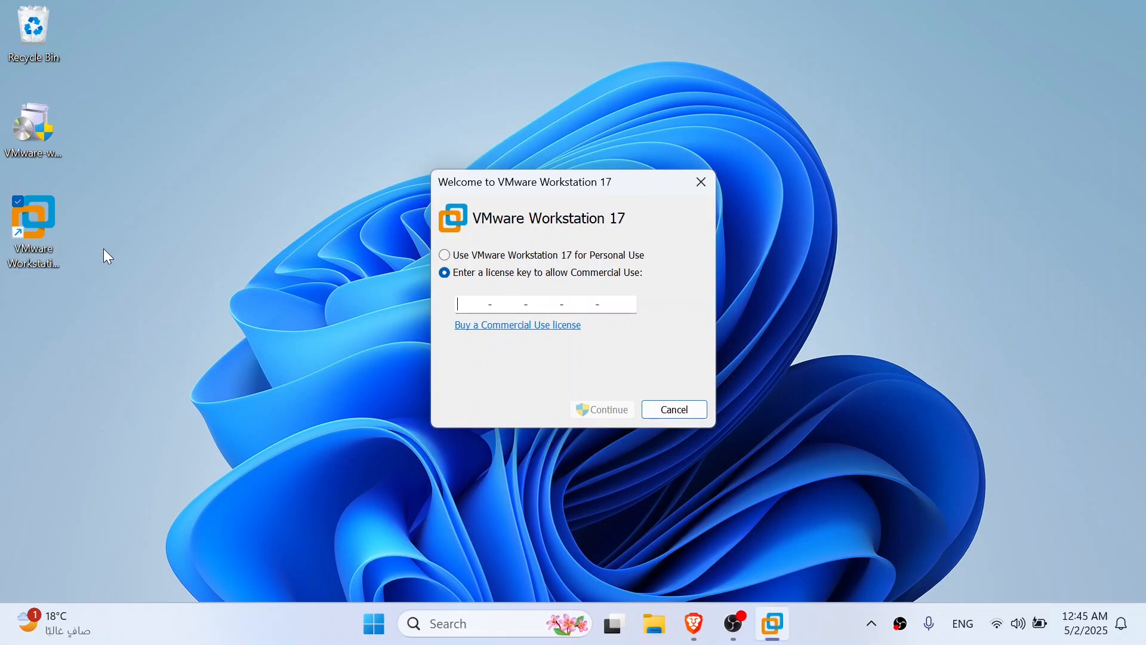
pyautogui.click(446, 255)
pyautogui.click(608, 410)
pyautogui.click(601, 411)
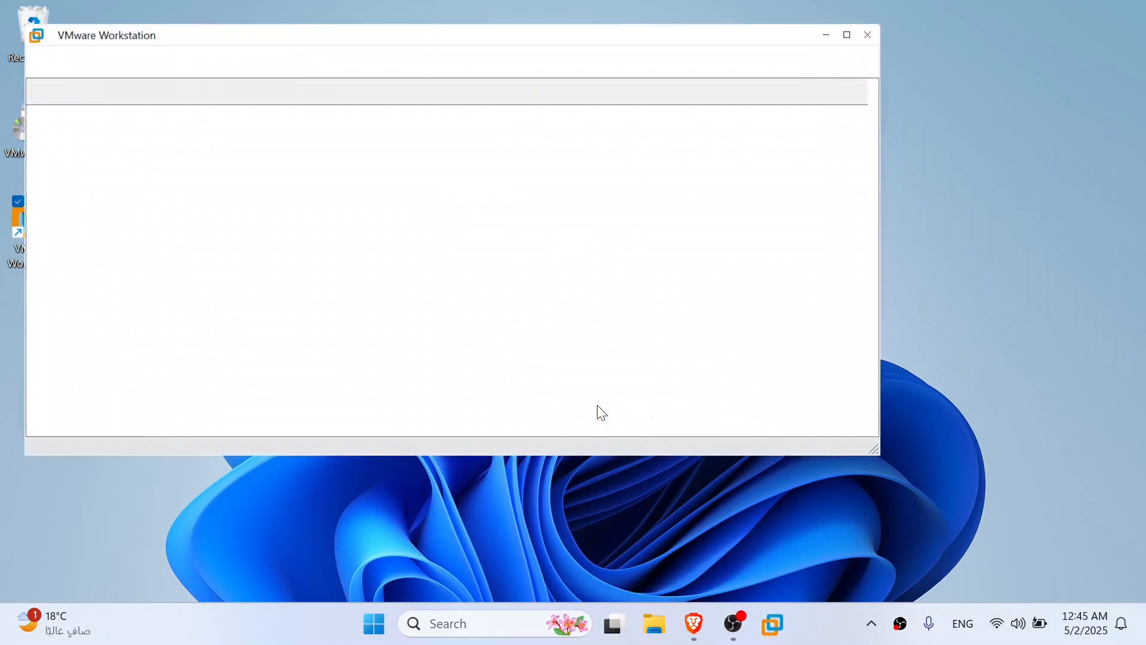
pyautogui.doubleClick(507, 39)
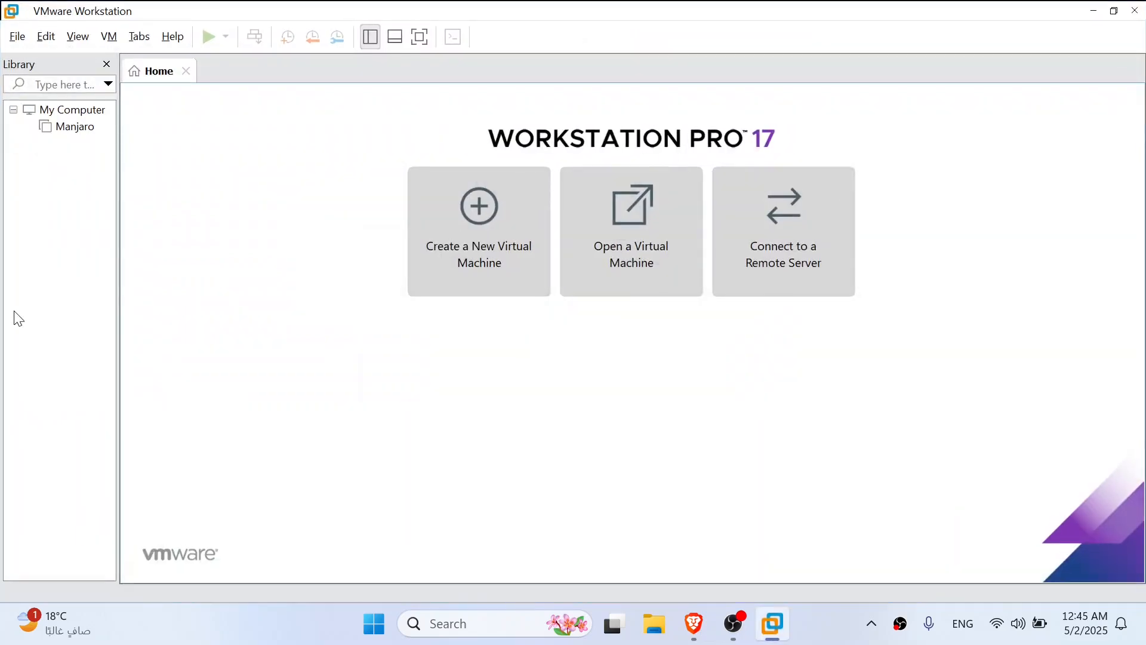
pyautogui.click(106, 66)
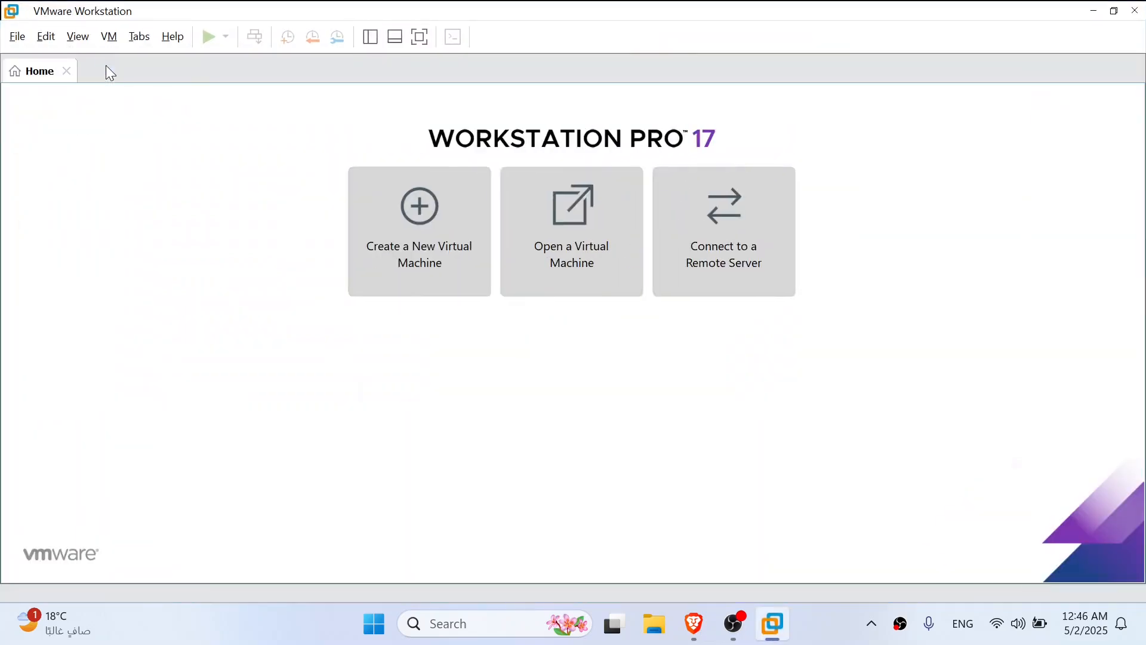
pyautogui.click(67, 71)
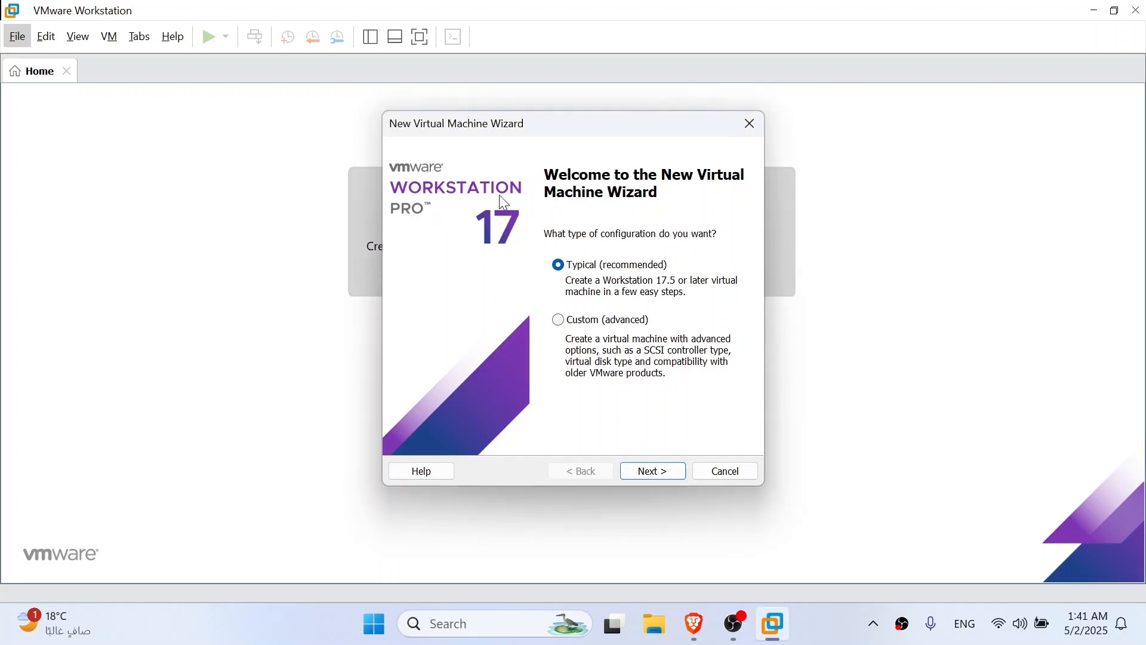
# Create a new virtual machine with the Typical configuration and kali-linux-2025.1c-installer-amd64.iso as the installer disc image
pyautogui.moveTo(517, 133); pyautogui.dragTo(481, 173)
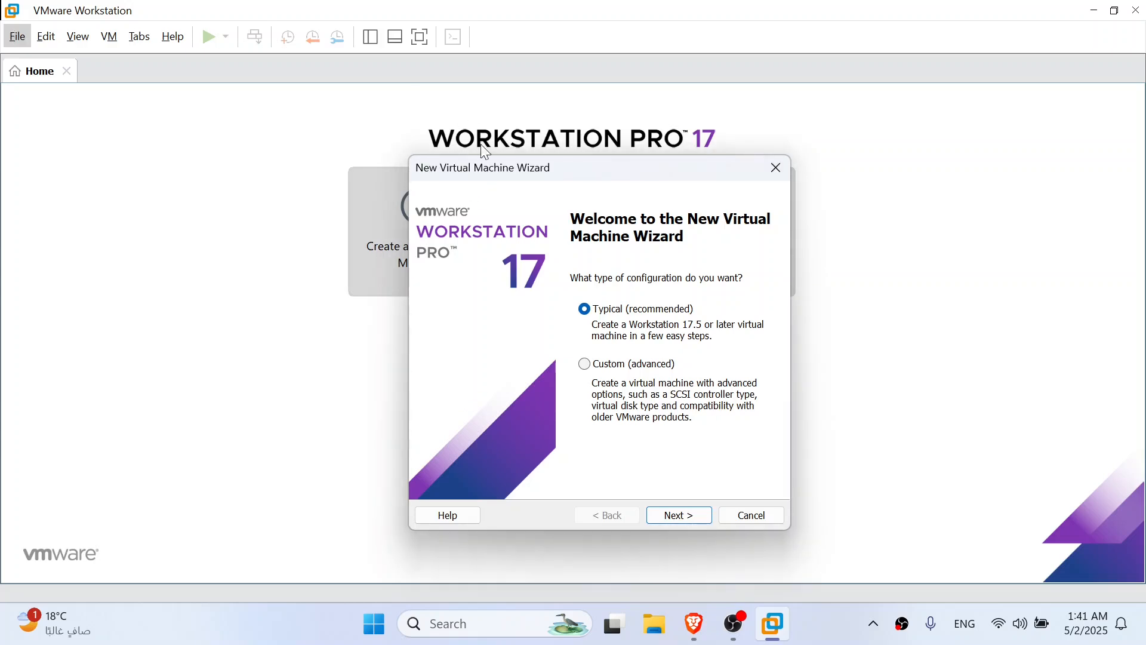
pyautogui.moveTo(479, 173); pyautogui.dragTo(415, 128)
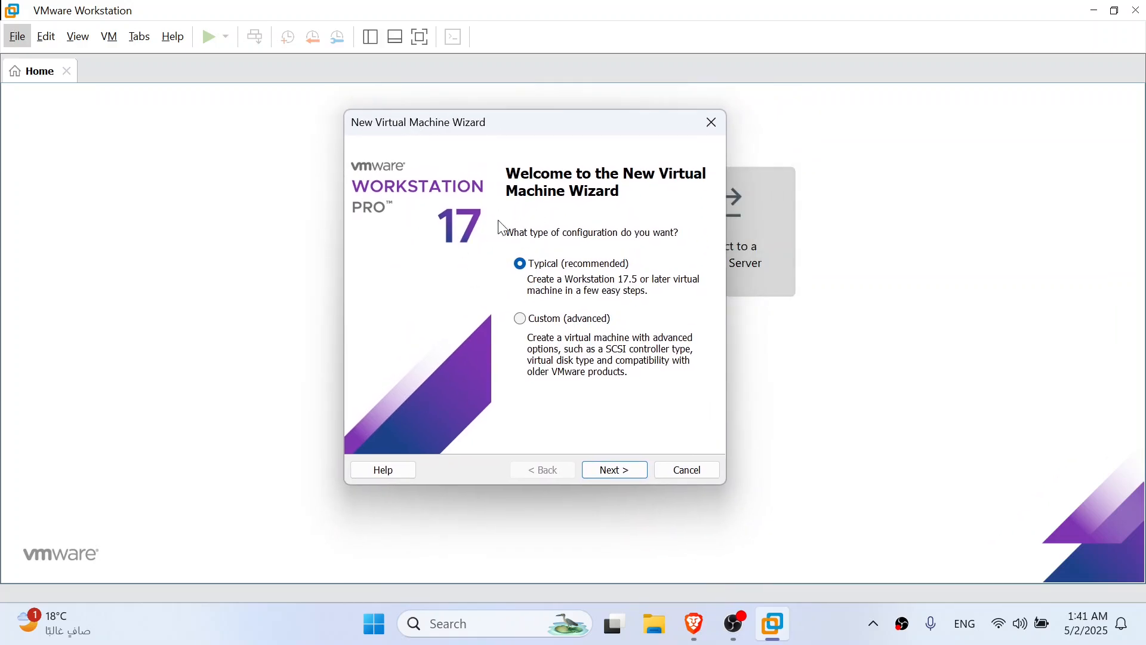
pyautogui.click(610, 469)
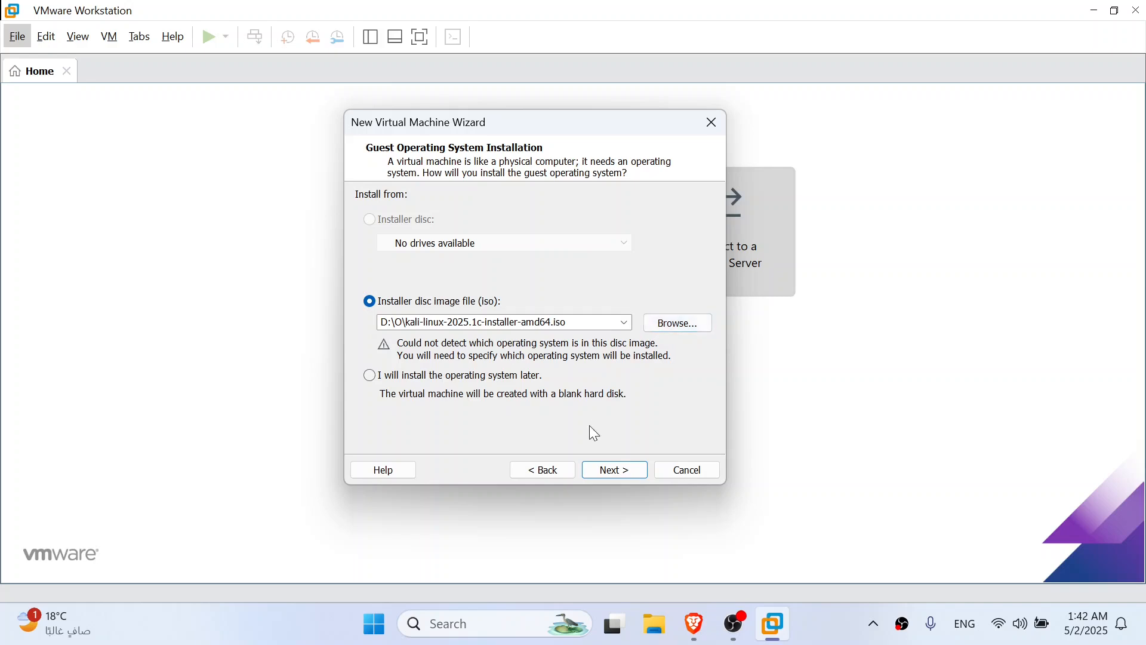
pyautogui.click(619, 470)
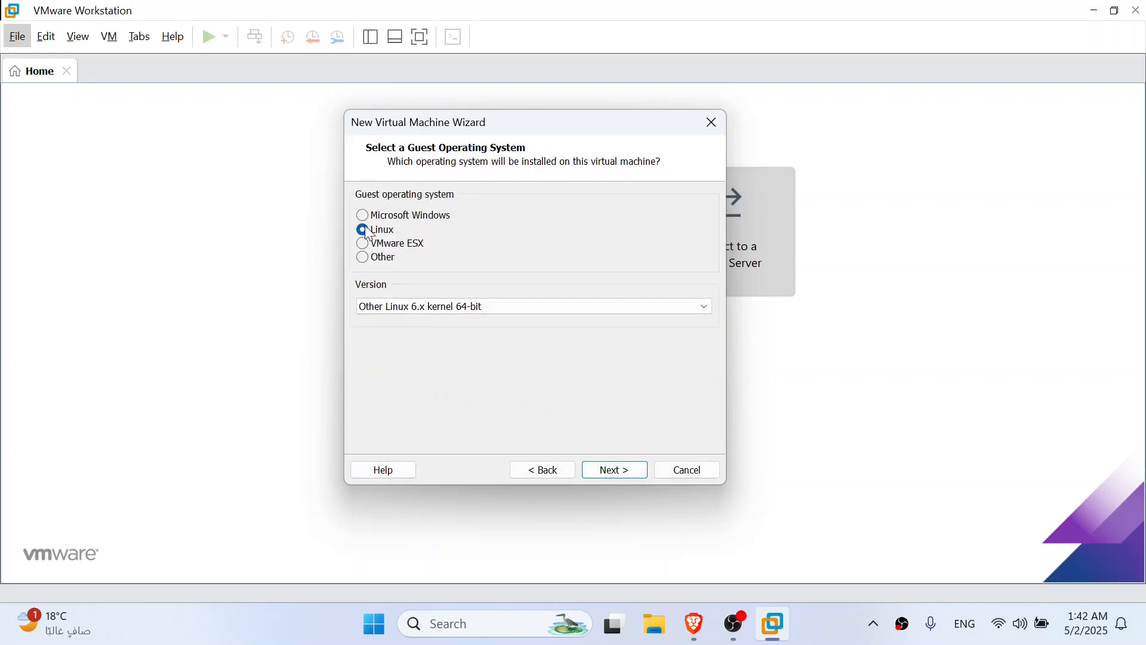
# Set the guest system to Linux, Other Linux 6.x kernel 64-bit, and name the virtual machine Kali in D:\O\VM\Kali
pyautogui.click(413, 303)
pyautogui.click(439, 405)
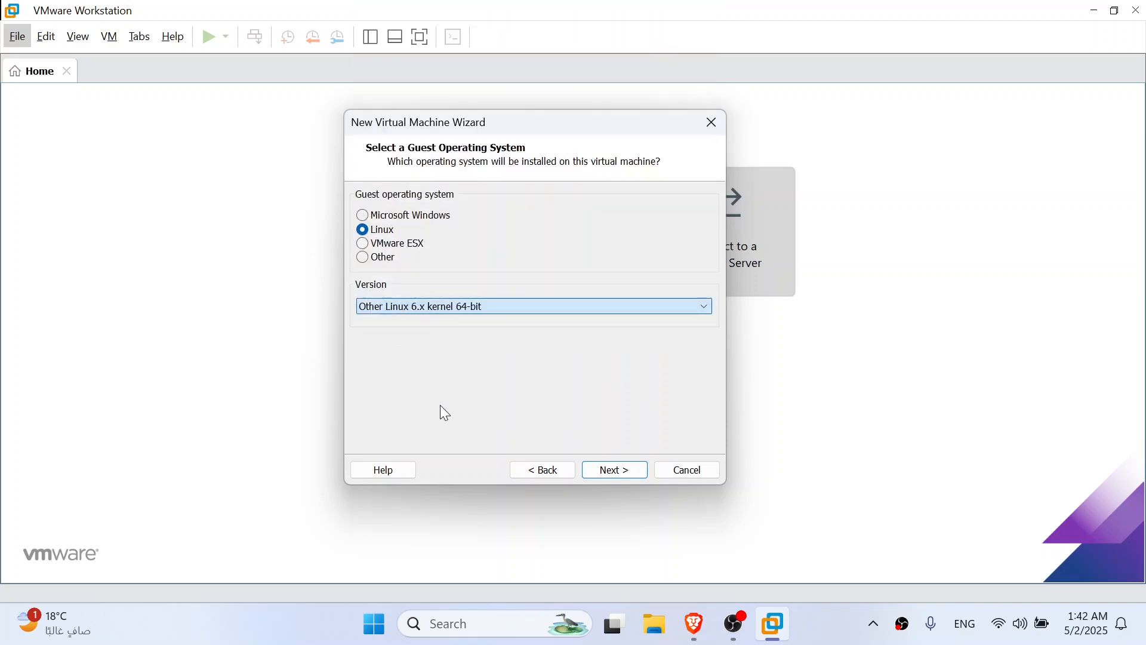
pyautogui.click(618, 472)
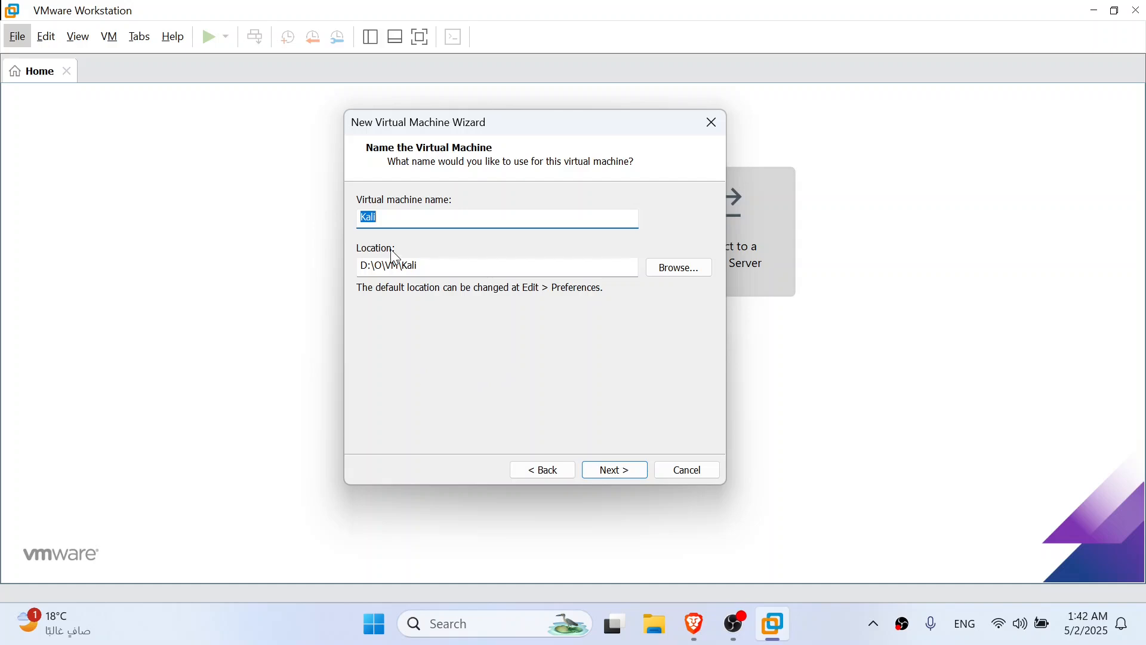
pyautogui.click(416, 221)
pyautogui.click(609, 473)
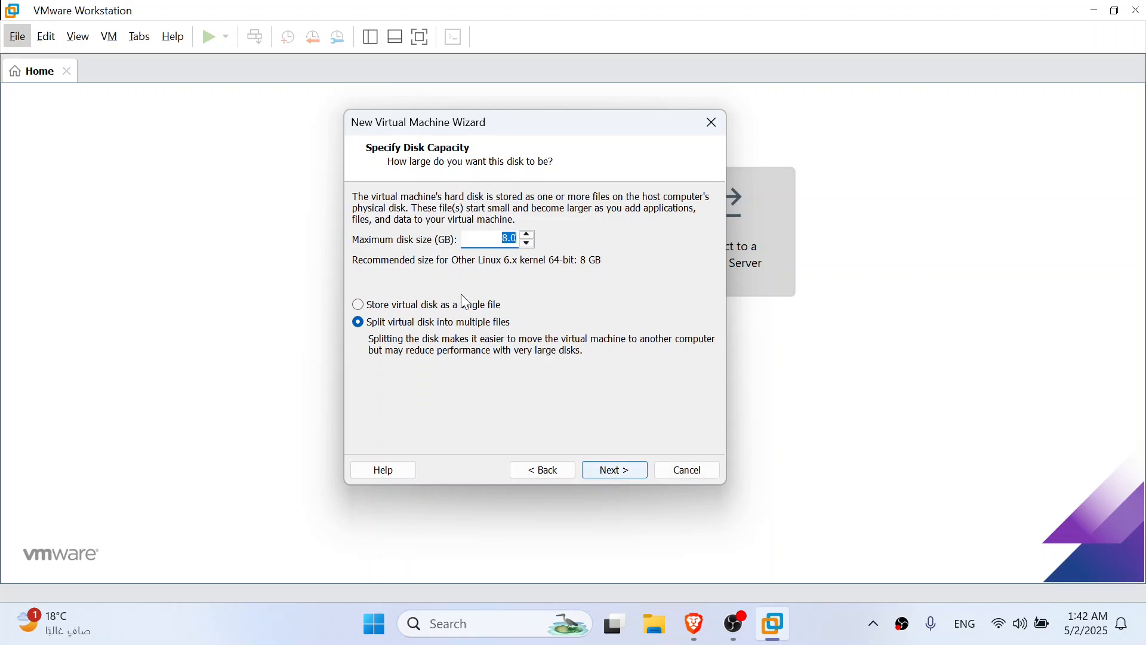
# Set the maximum disk size to 25 GB, store the virtual disk as a single file and finish creating the machine
pyautogui.click(504, 239)
pyautogui.press('Delete')
pyautogui.write('25')
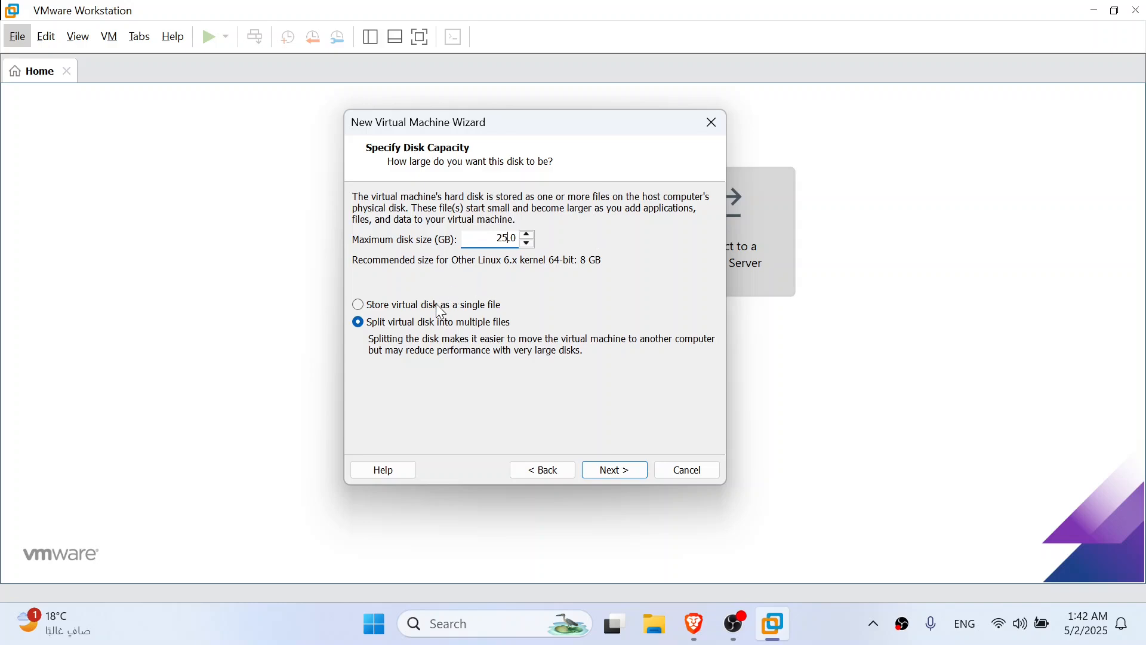
pyautogui.click(385, 306)
pyautogui.click(391, 324)
pyautogui.click(382, 309)
pyautogui.click(604, 469)
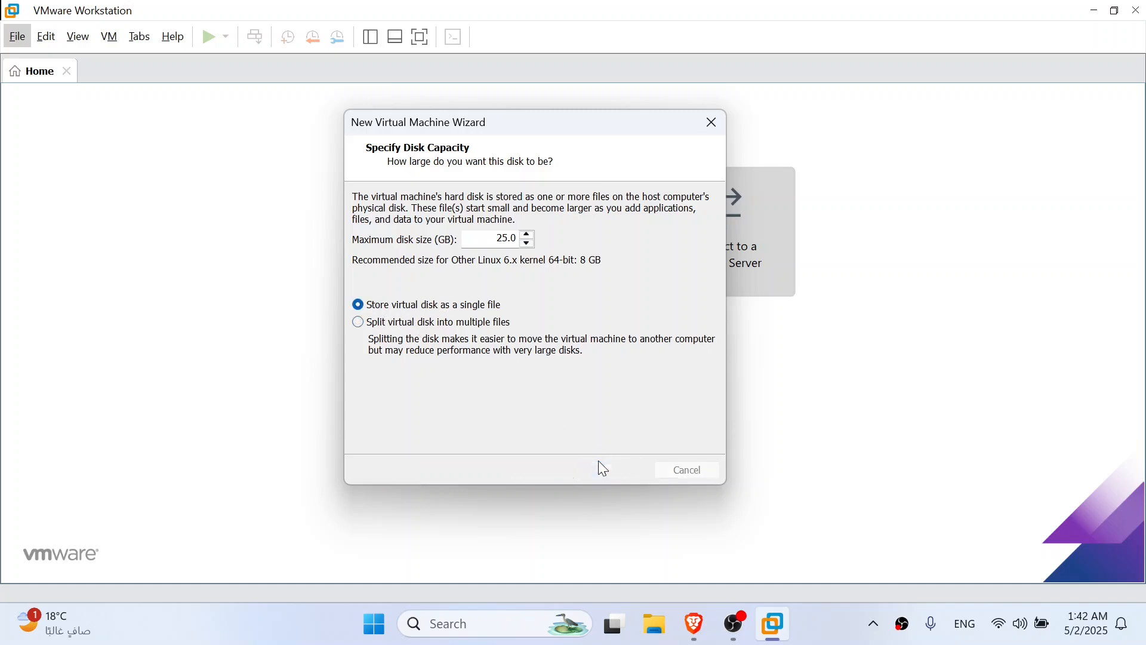
pyautogui.click(607, 470)
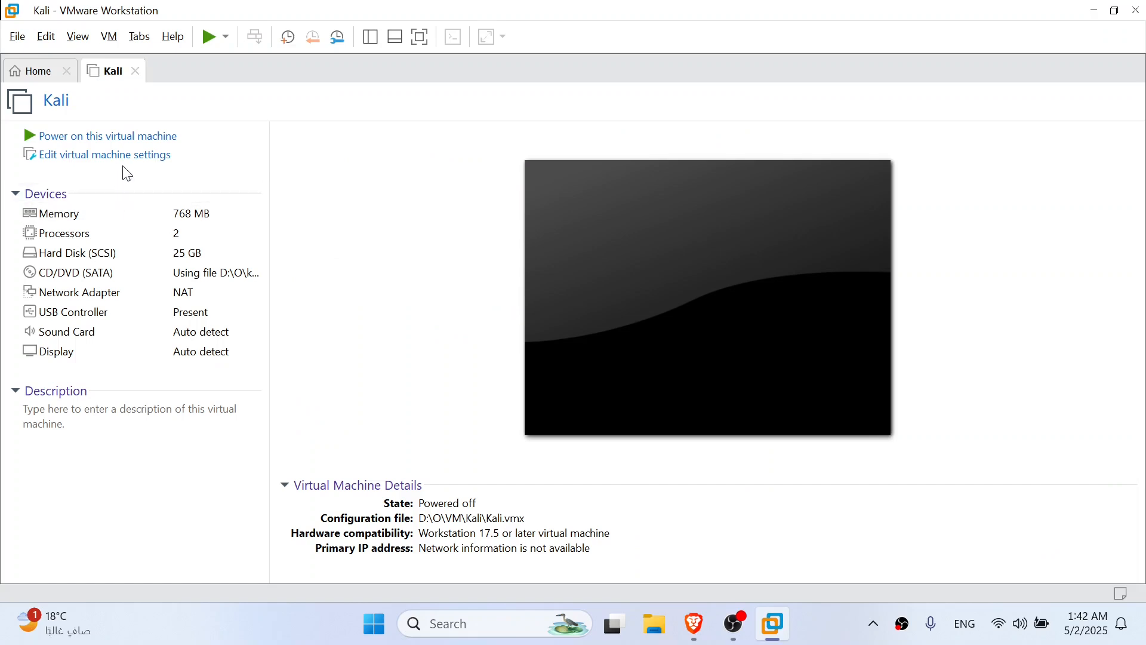
# Close the Home page and set the Kali virtual machine's memory to 4096 MB
pyautogui.click(65, 71)
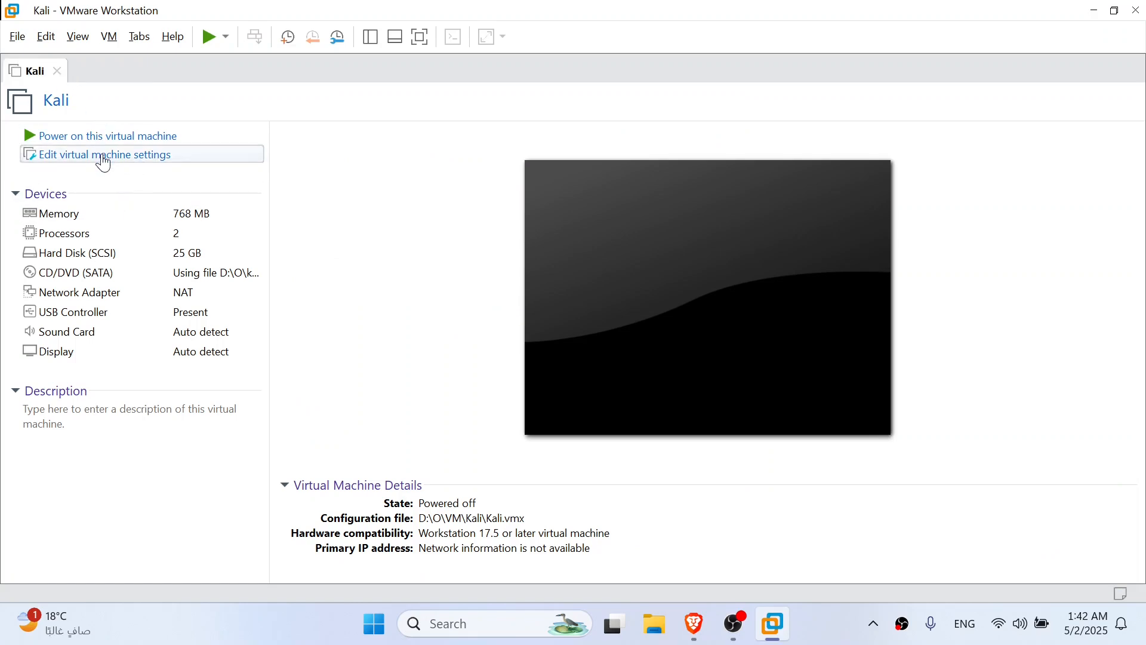
pyautogui.click(123, 162)
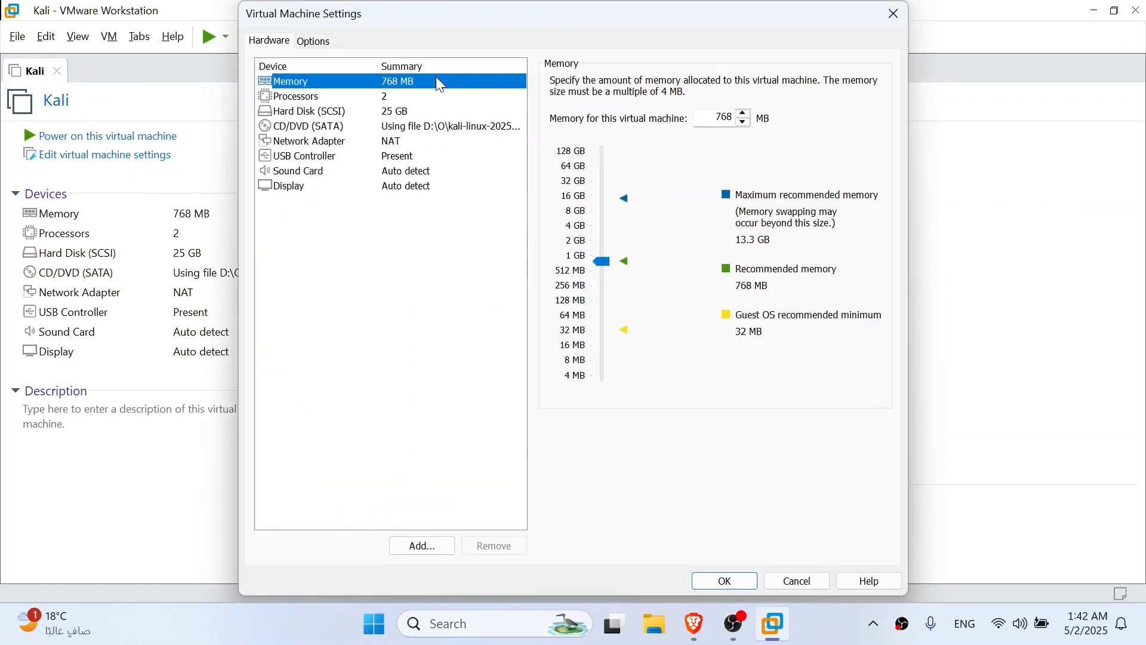
pyautogui.doubleClick(734, 117)
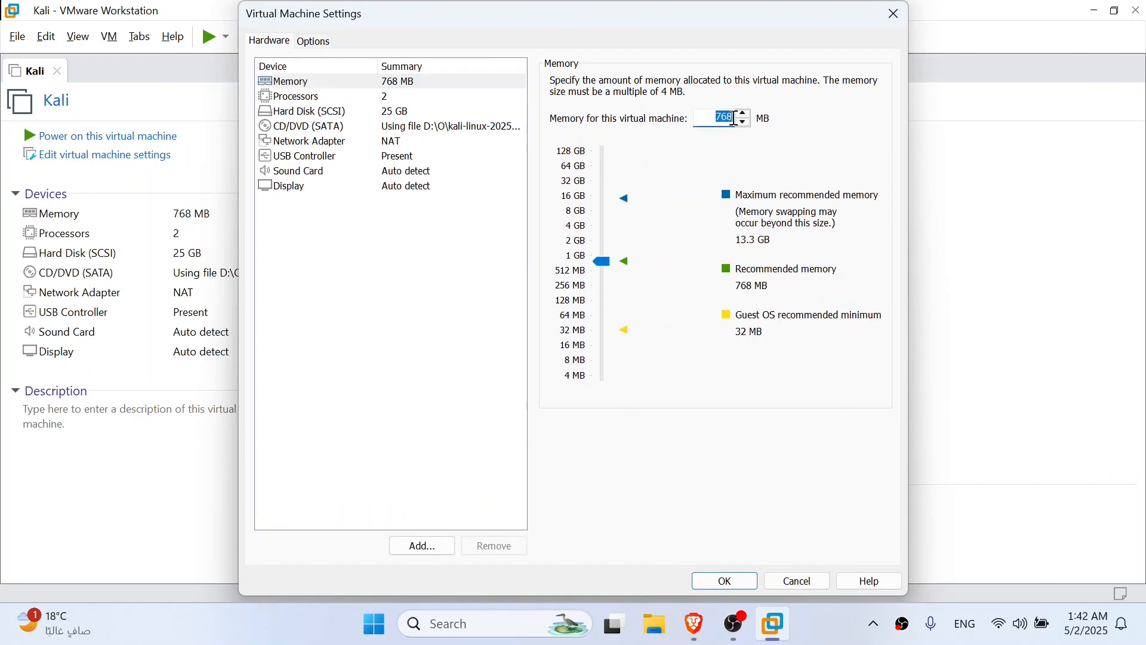
pyautogui.press('BackSpace')
pyautogui.write('409')
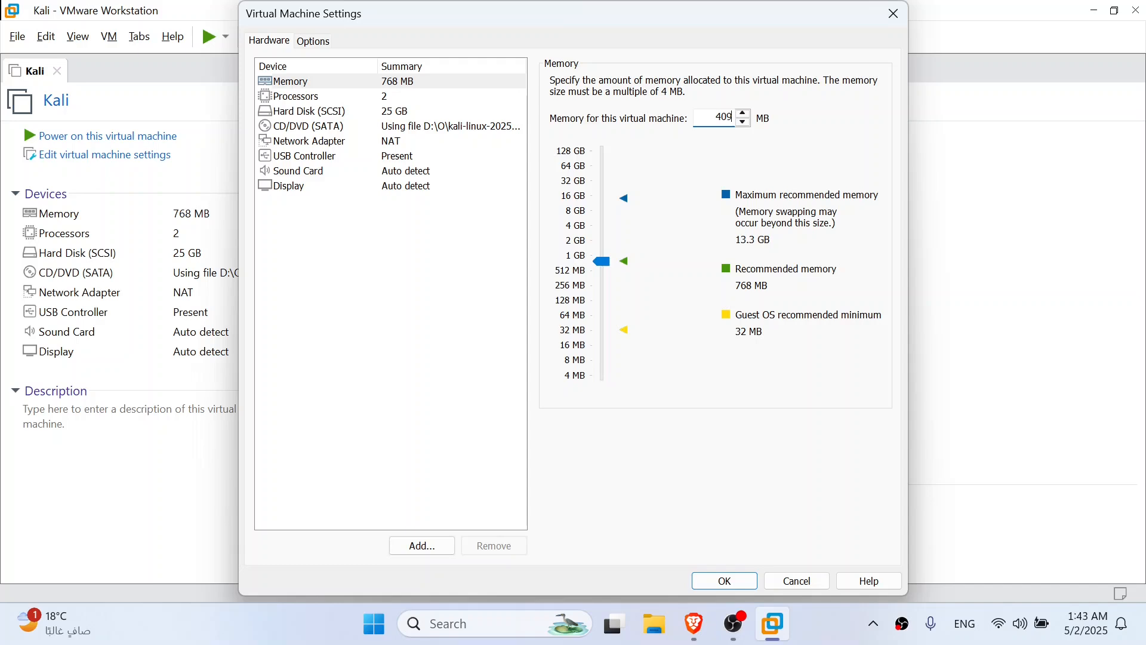
pyautogui.write('6')
pyautogui.press('Return')
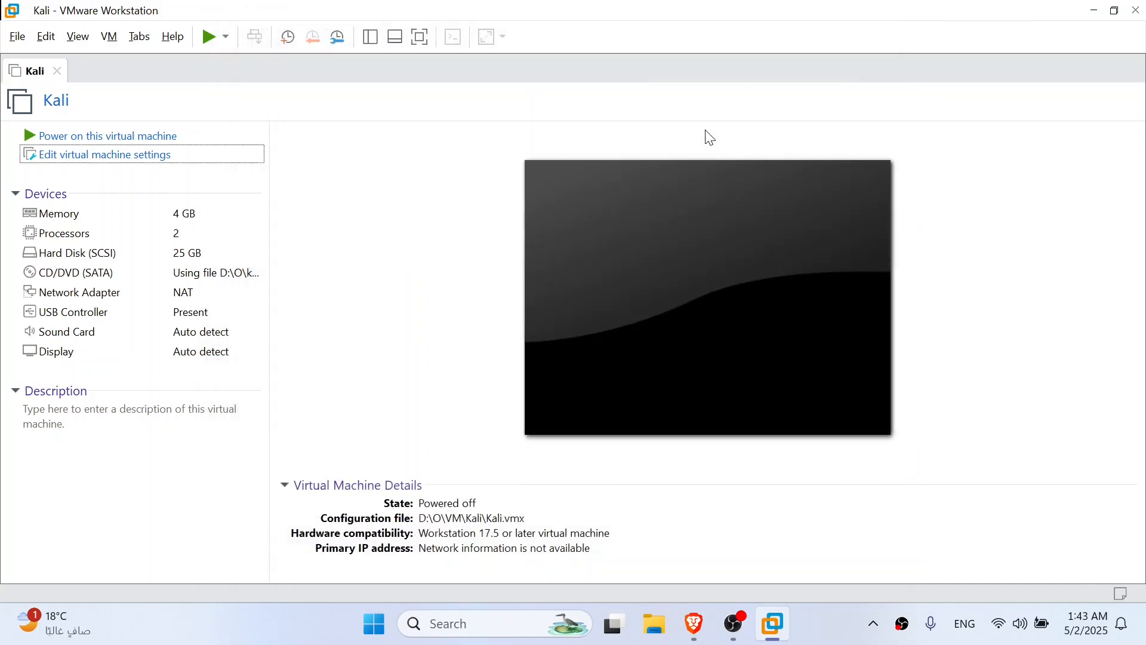
# Power on the Kali virtual machine and dismiss the side channel mitigations and guest installation hints
pyautogui.click(142, 157)
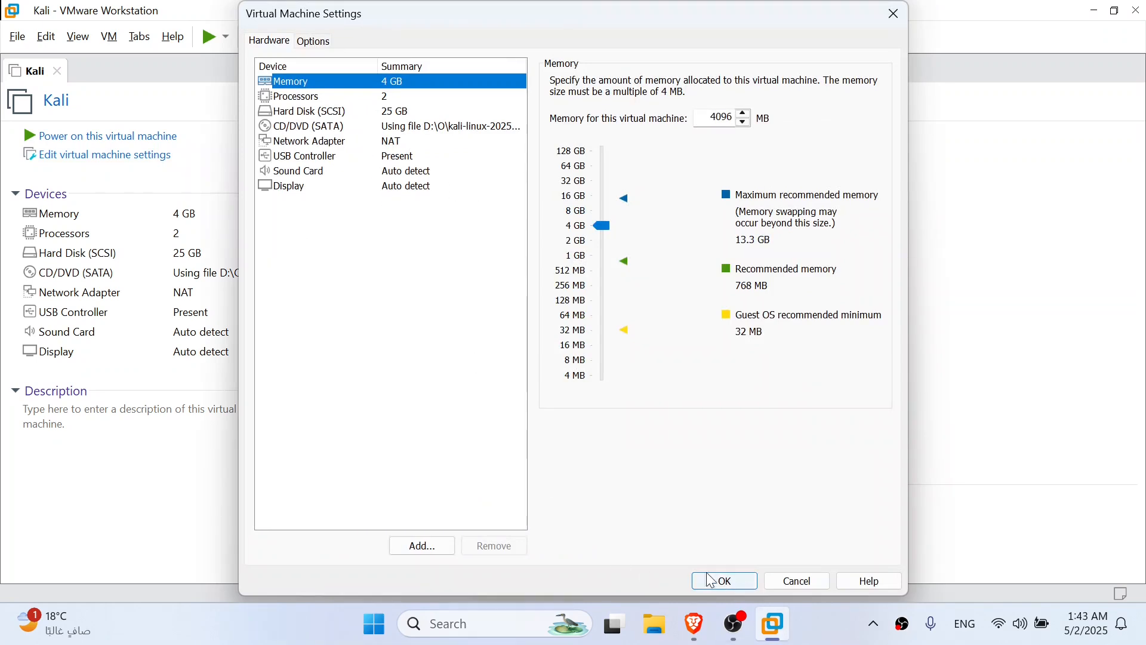
pyautogui.click(724, 585)
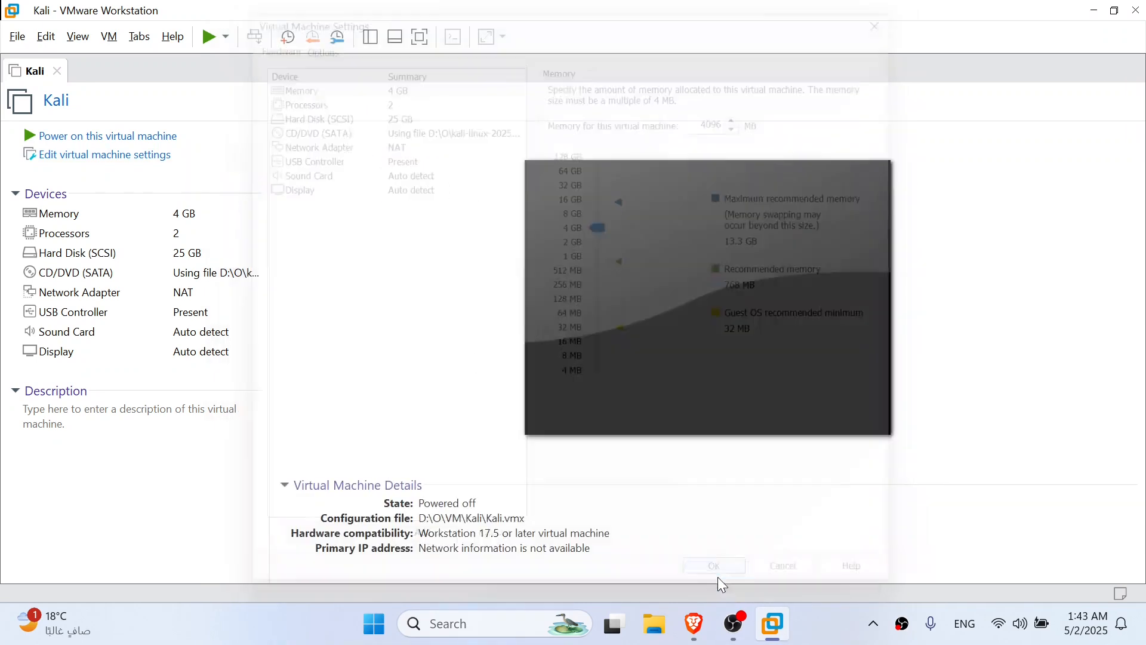
pyautogui.click(141, 137)
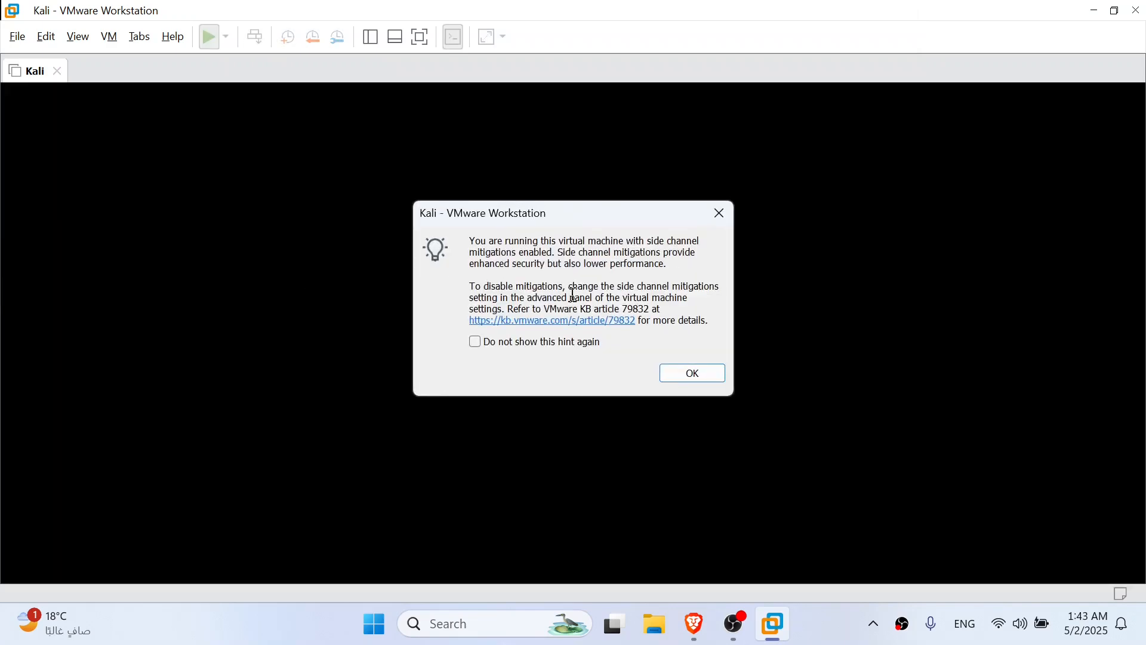
pyautogui.click(681, 374)
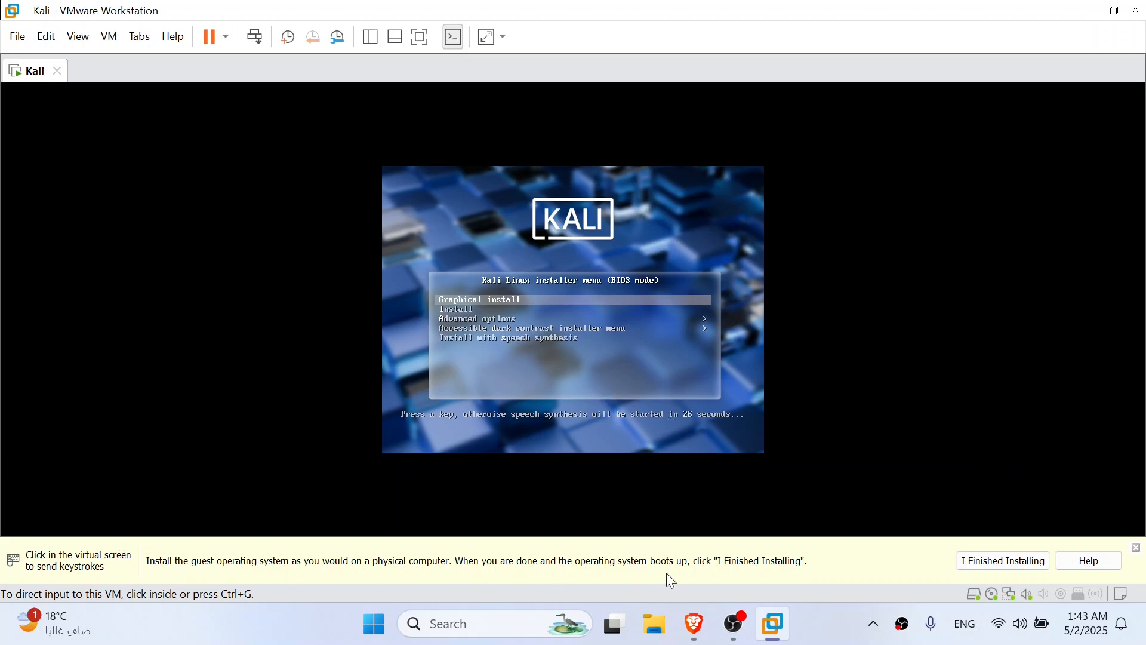
pyautogui.click(1138, 546)
# Direct keyboard and mouse input into the running virtual machine and release it back to the host, twice
pyautogui.click(806, 448)
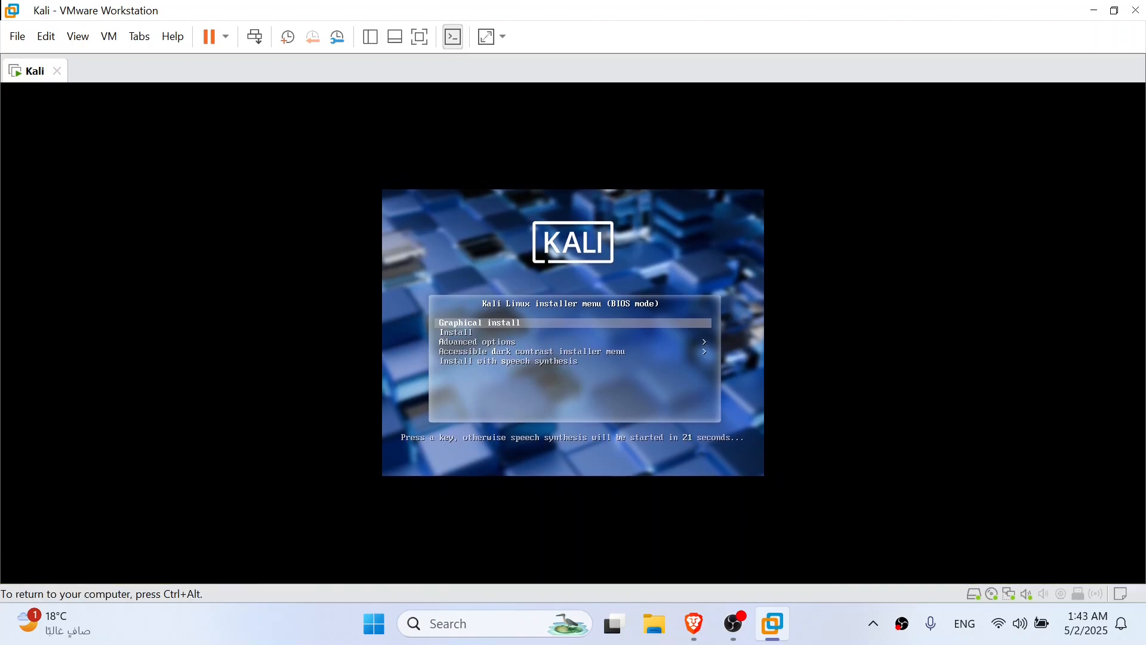
pyautogui.hotkey('ctrl', 'alt')
pyautogui.click(558, 256)
pyautogui.hotkey('ctrl', 'alt')
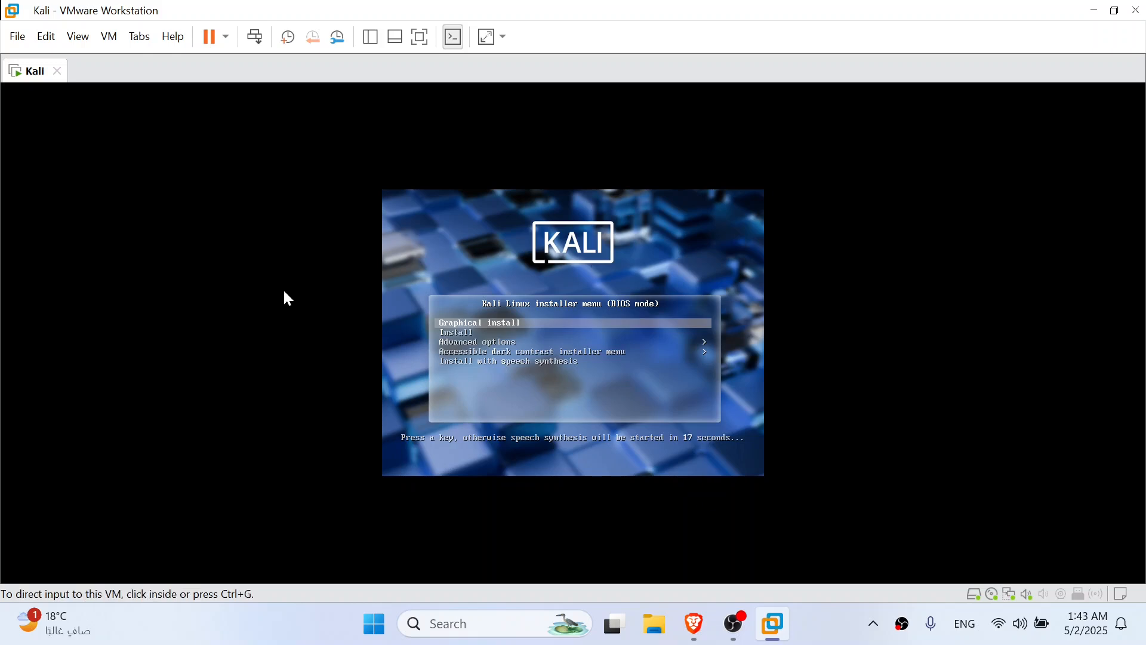
# Start the Graphical install from the Kali Linux installer menu
pyautogui.click(540, 263)
pyautogui.press('Down')
pyautogui.press('Up')
pyautogui.press('Down')
pyautogui.press('Down')
pyautogui.press('Up')
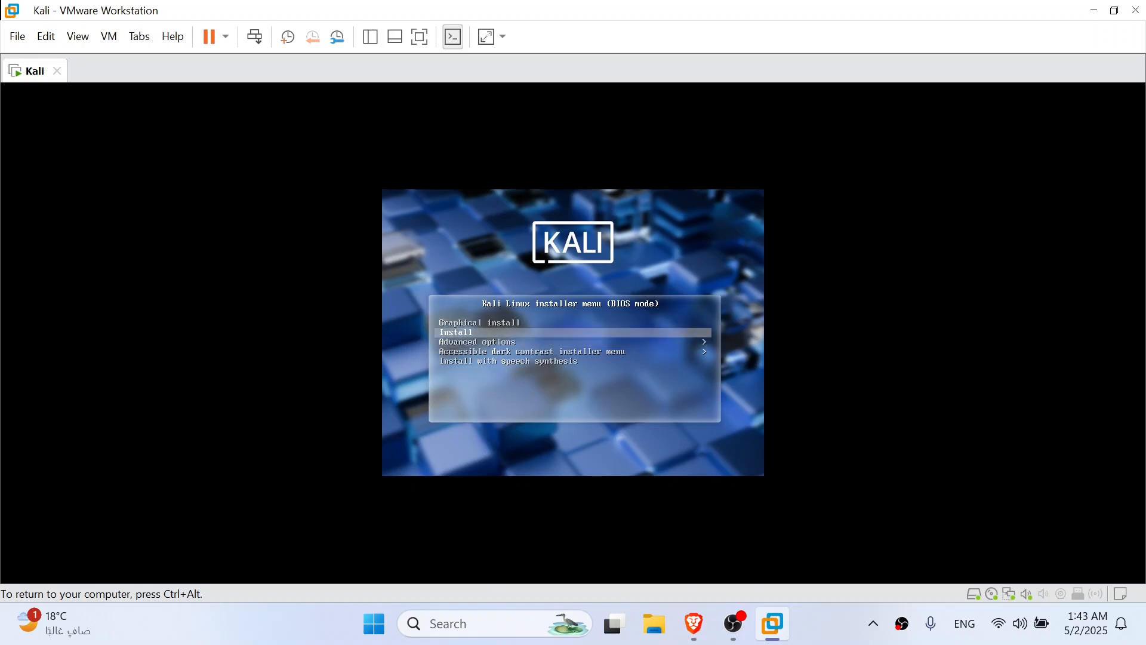
pyautogui.press('Up')
pyautogui.press('Down')
pyautogui.press('Up')
pyautogui.press('Down')
pyautogui.press('Up')
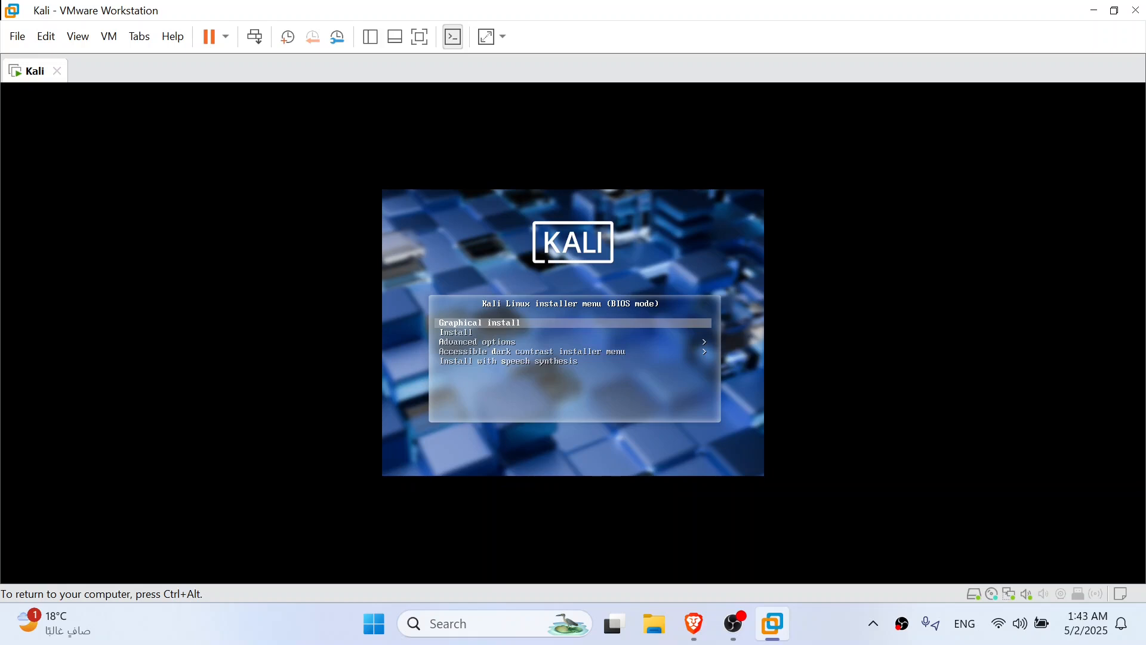
pyautogui.press('Return')
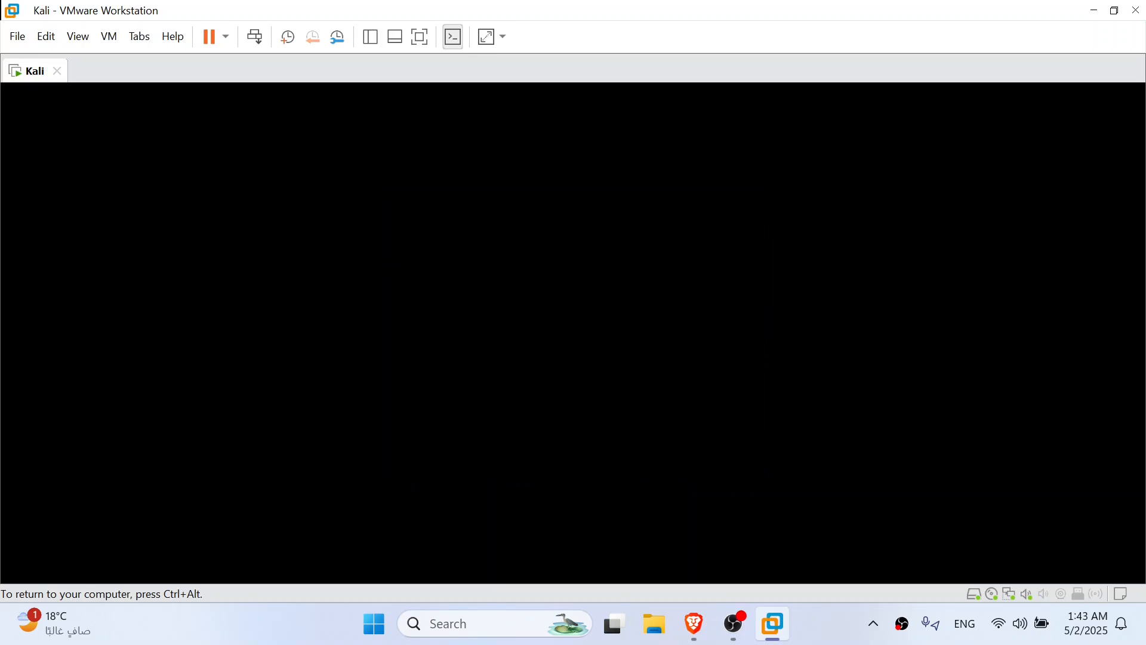
# Choose English as the installation language and United States as the location, and accept the default keyboard layout
pyautogui.hotkey('ctrl', 'alt')
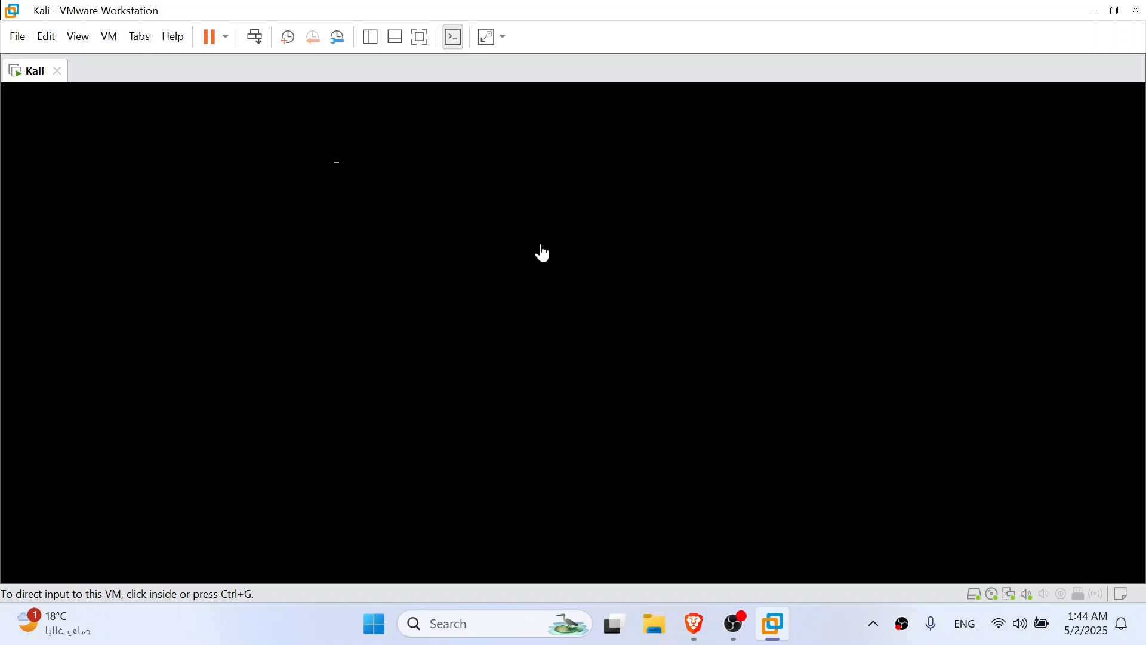
pyautogui.click(500, 286)
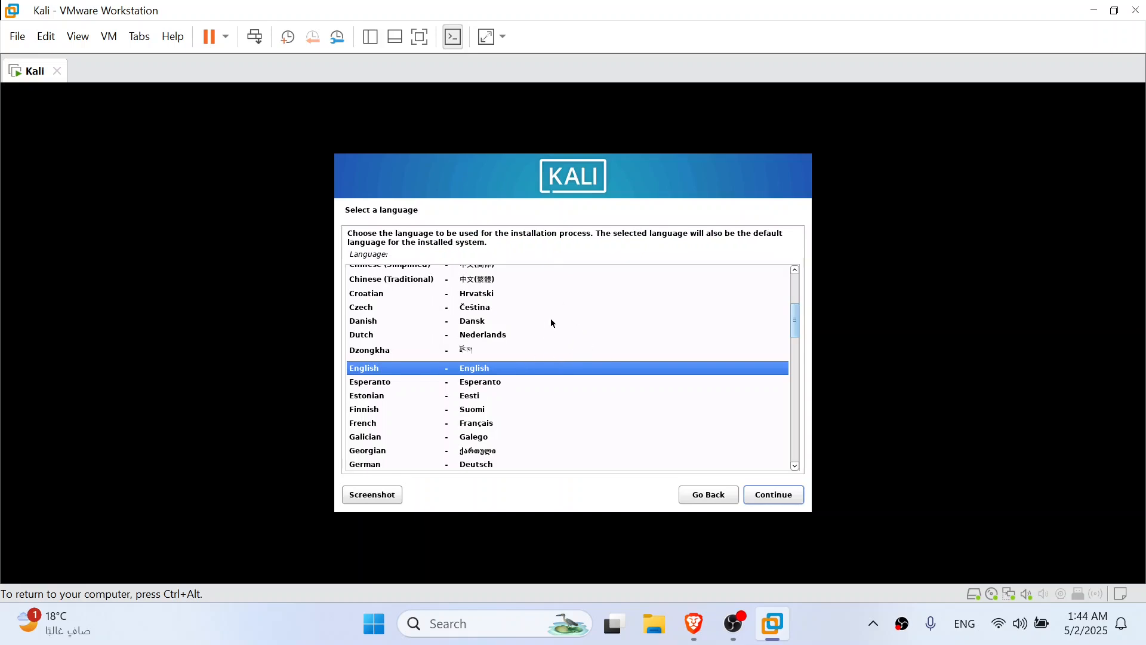
pyautogui.click(755, 494)
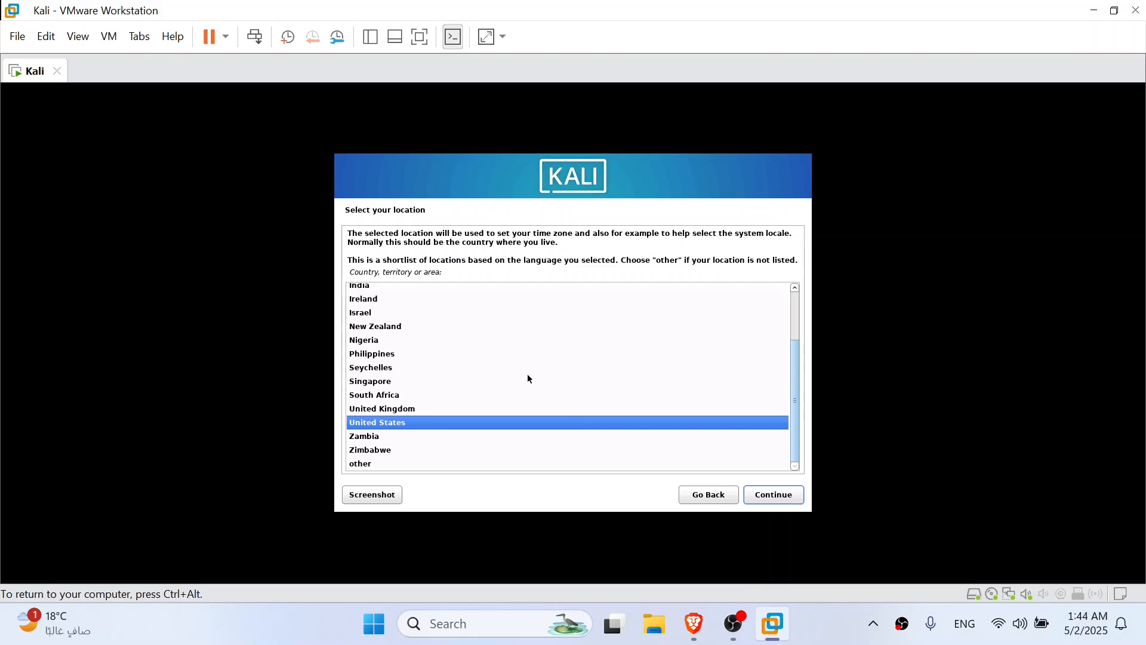
pyautogui.click(762, 494)
pyautogui.click(761, 495)
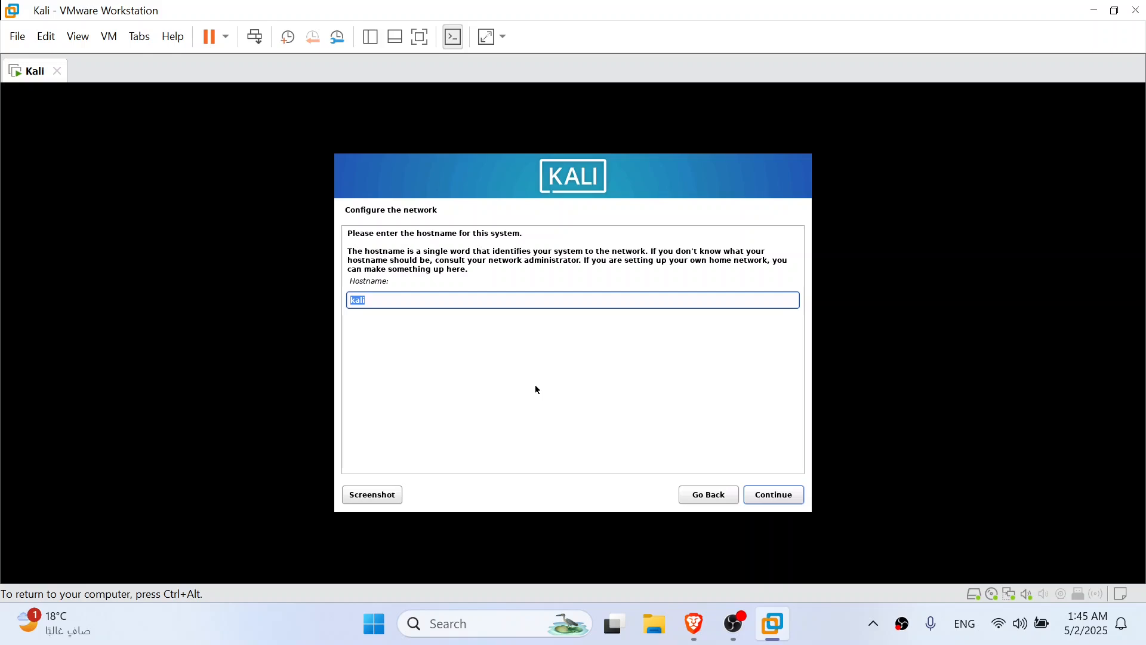
# Keep kali as the hostname and leave the domain name empty
pyautogui.press('Return')
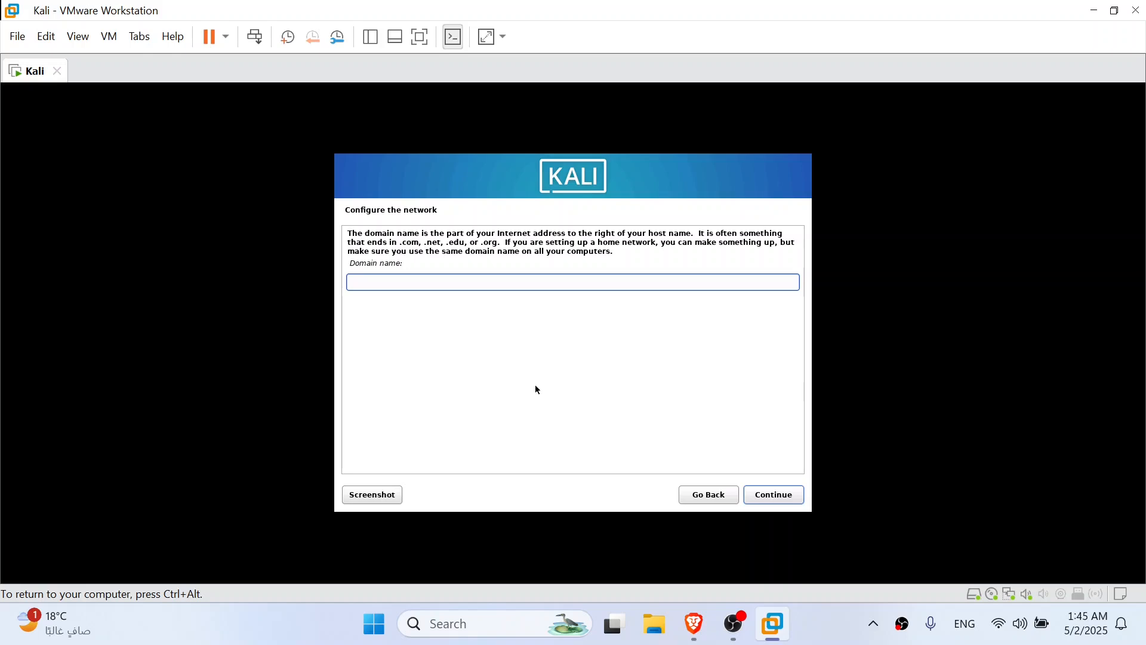
pyautogui.press('Return')
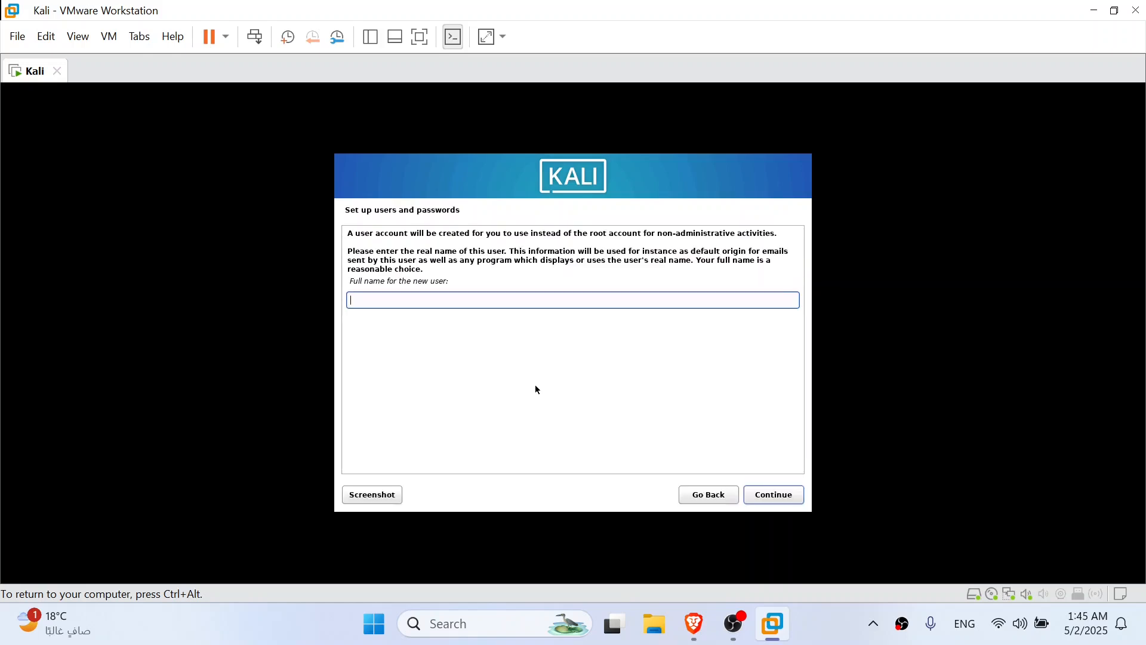
# Create the user account with the new user's full name, the suggested username and a verified account password
pyautogui.write('nexbuf')
pyautogui.press('Return')
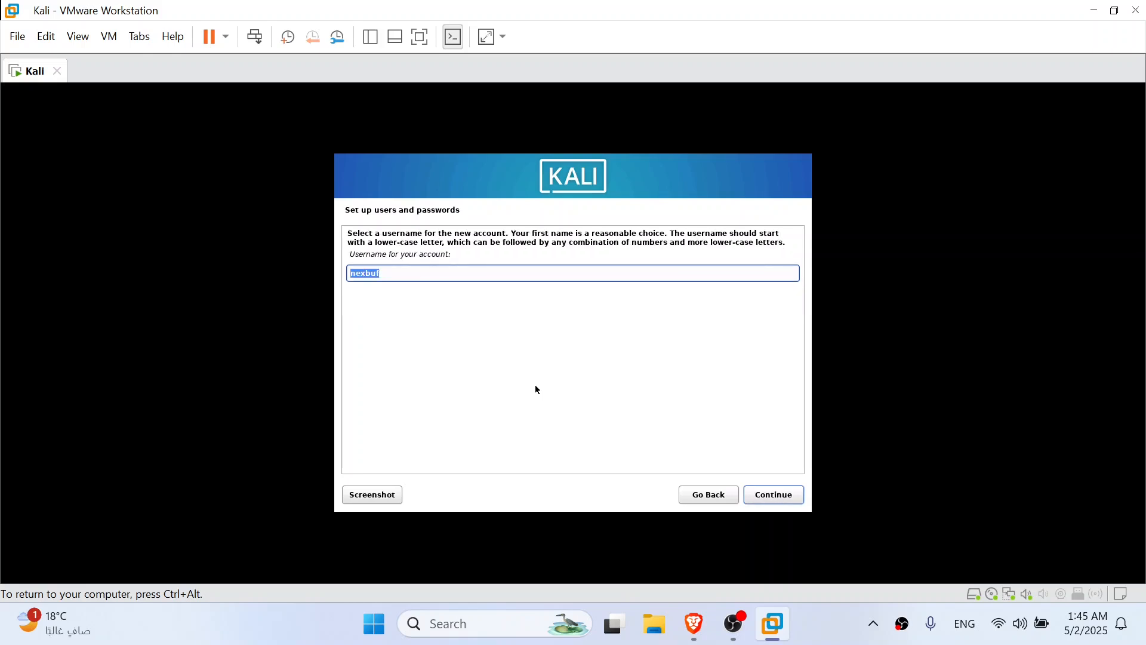
pyautogui.press('Return')
pyautogui.write('●●●●●●')
pyautogui.press('Tab')
pyautogui.press('Tab')
pyautogui.write('●●●●●●')
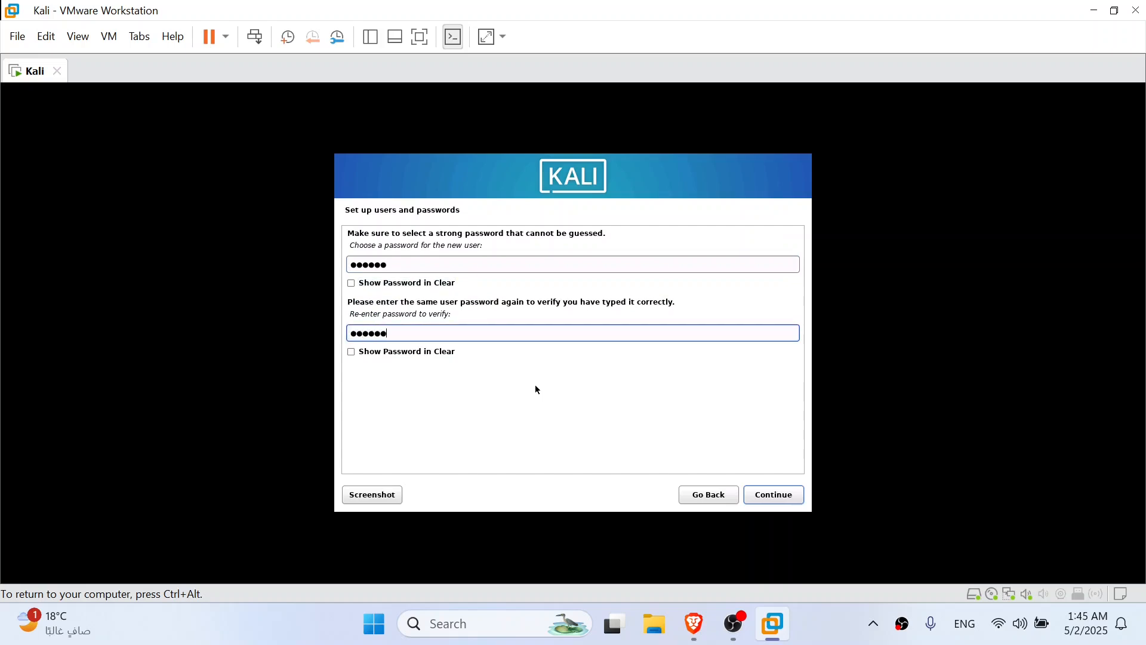
pyautogui.press('Return')
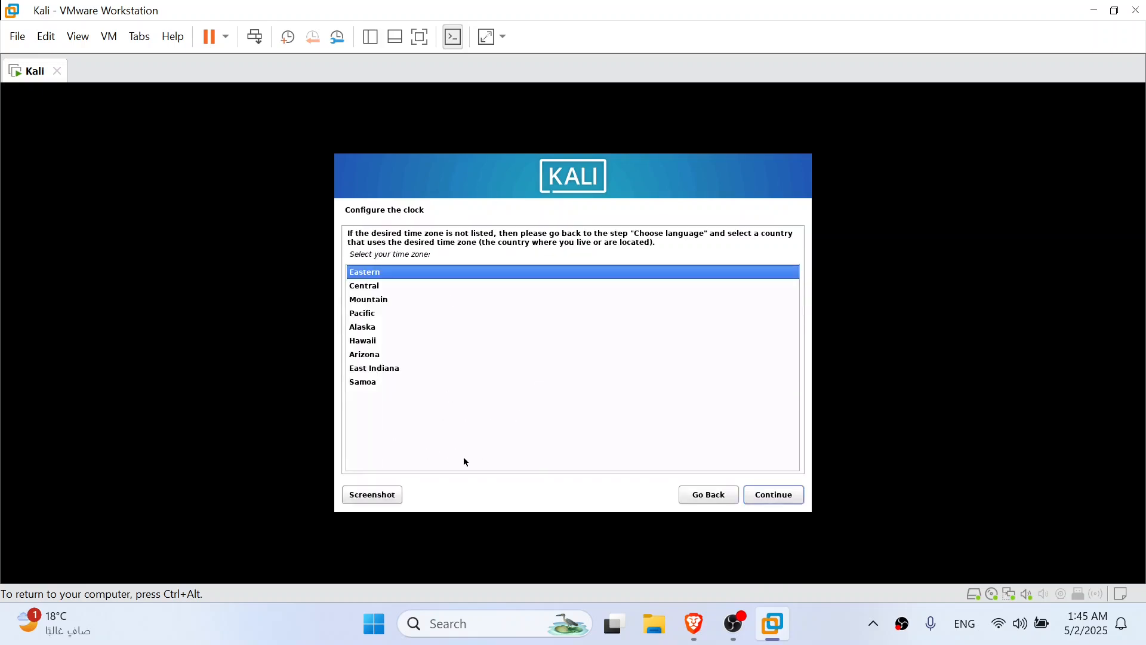
# Set the system clock to the Eastern time zone and return input to the installer
pyautogui.press('Return')
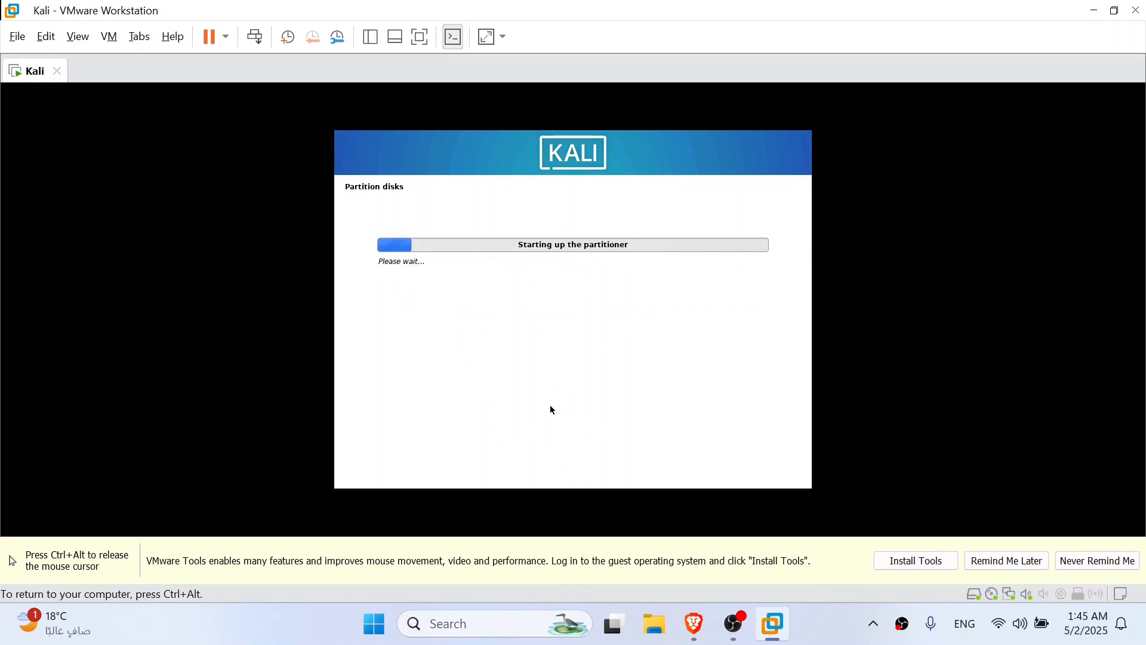
pyautogui.hotkey('ctrl', 'alt')
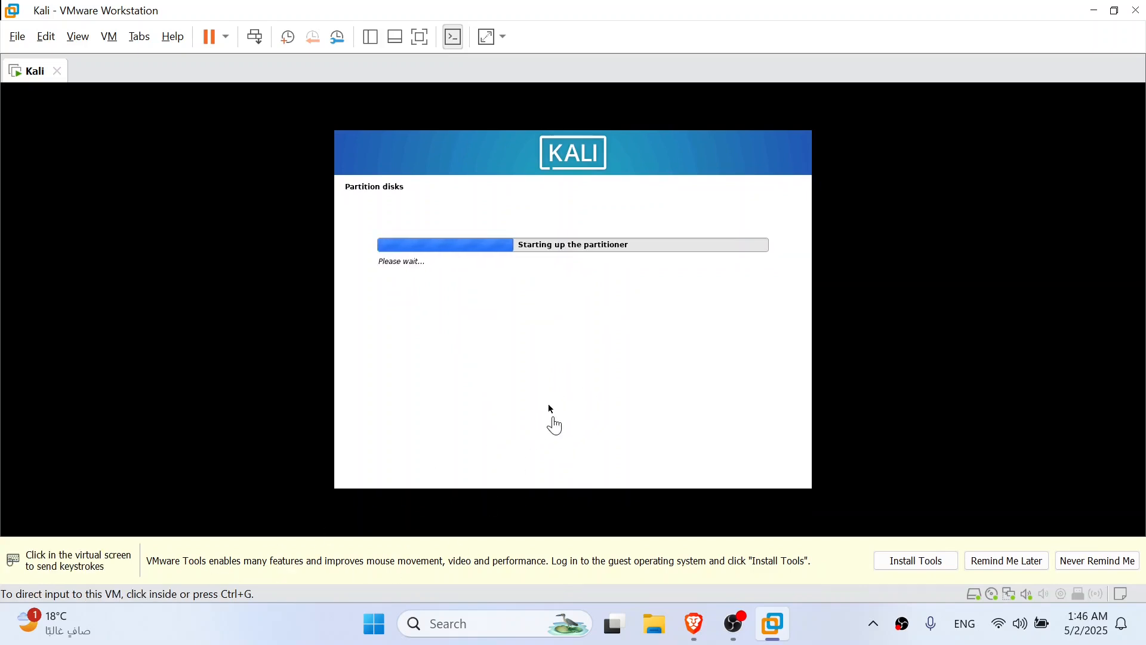
pyautogui.click(772, 479)
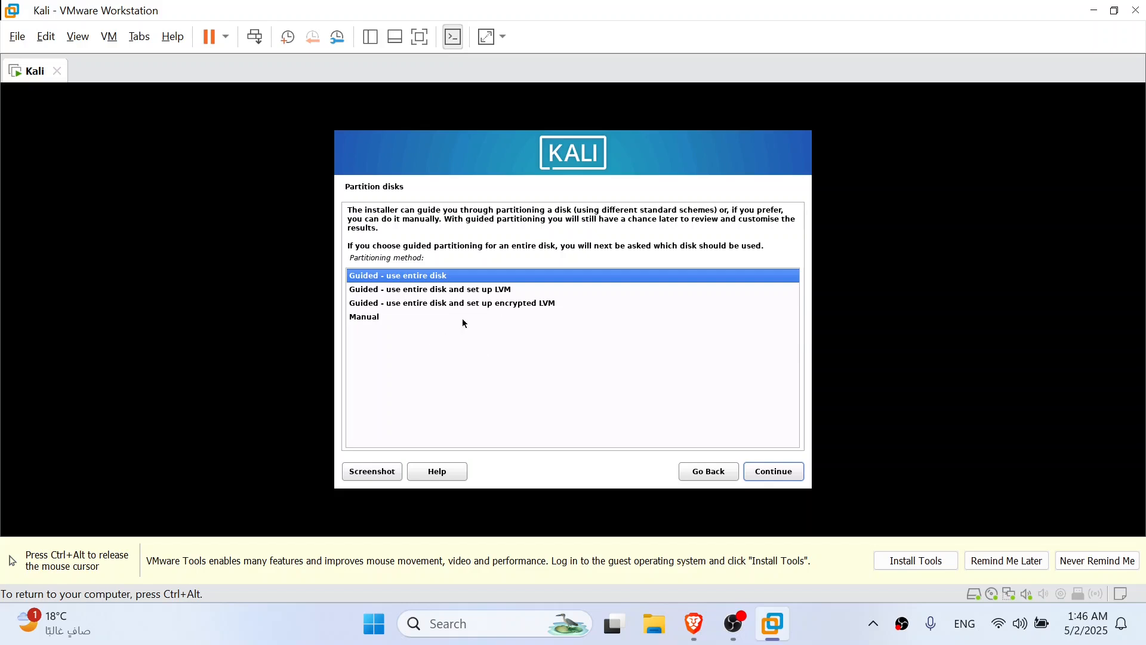
# Partition the entire SCSI33 (sda) disk with the guided method, all files in one partition, and finish partitioning
pyautogui.click(775, 471)
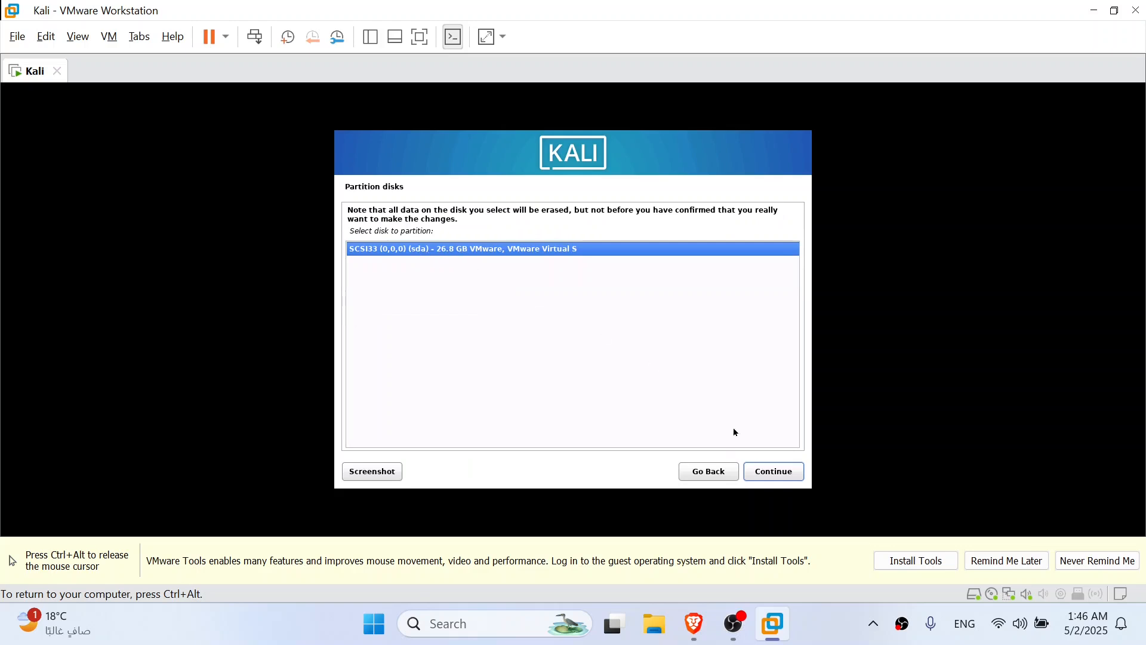
pyautogui.click(764, 473)
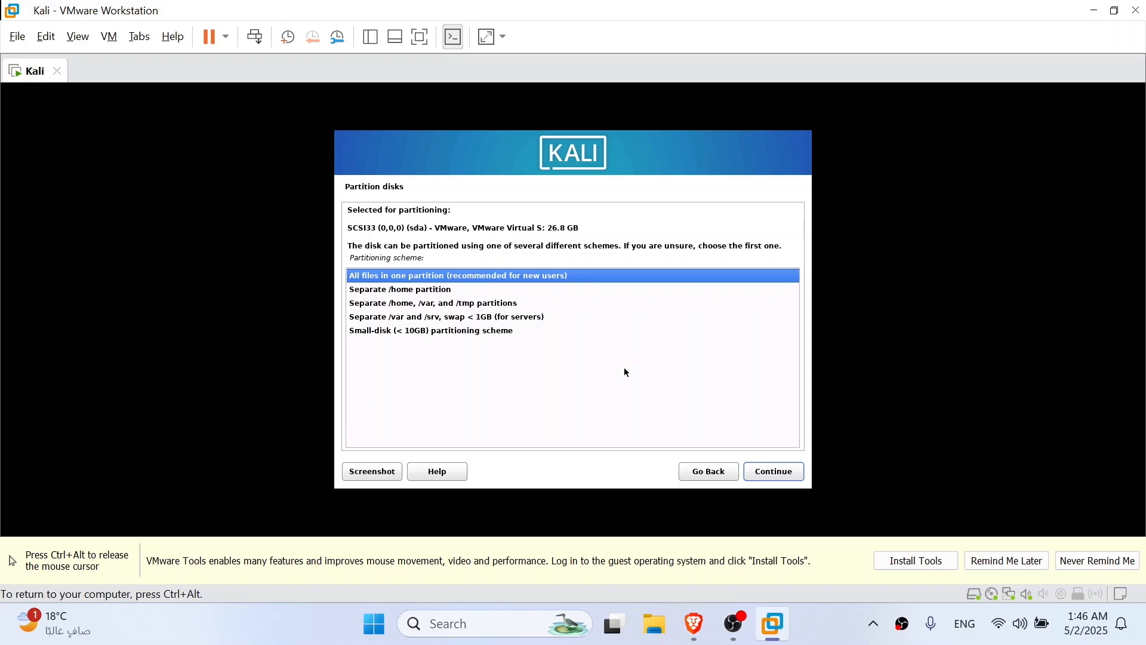
pyautogui.click(775, 476)
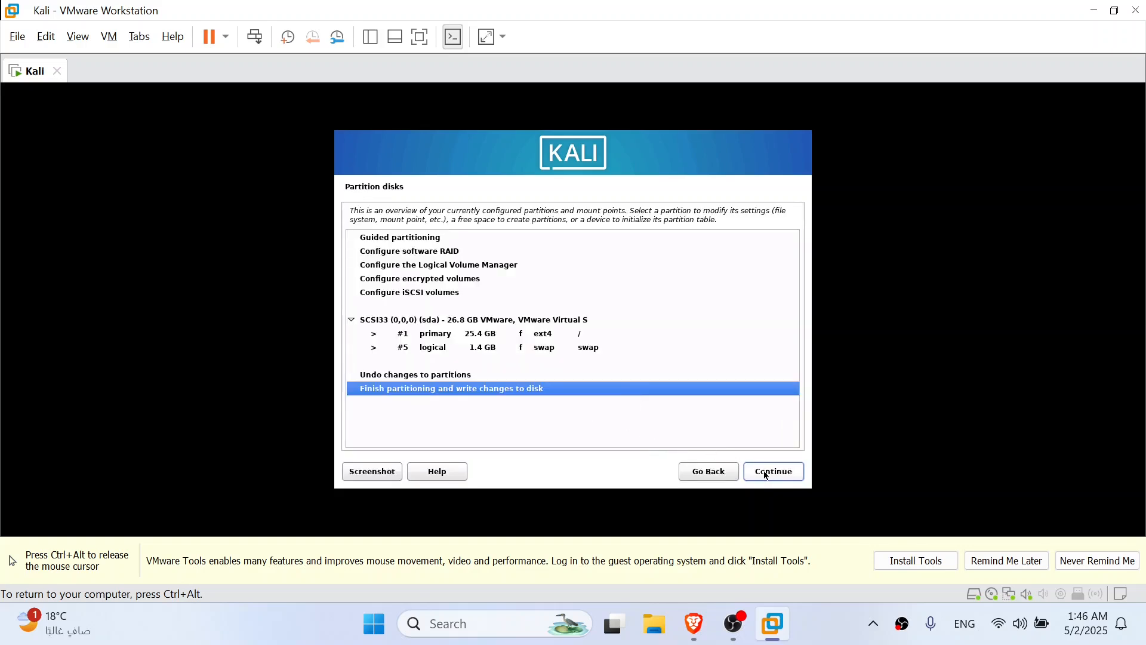
pyautogui.click(767, 474)
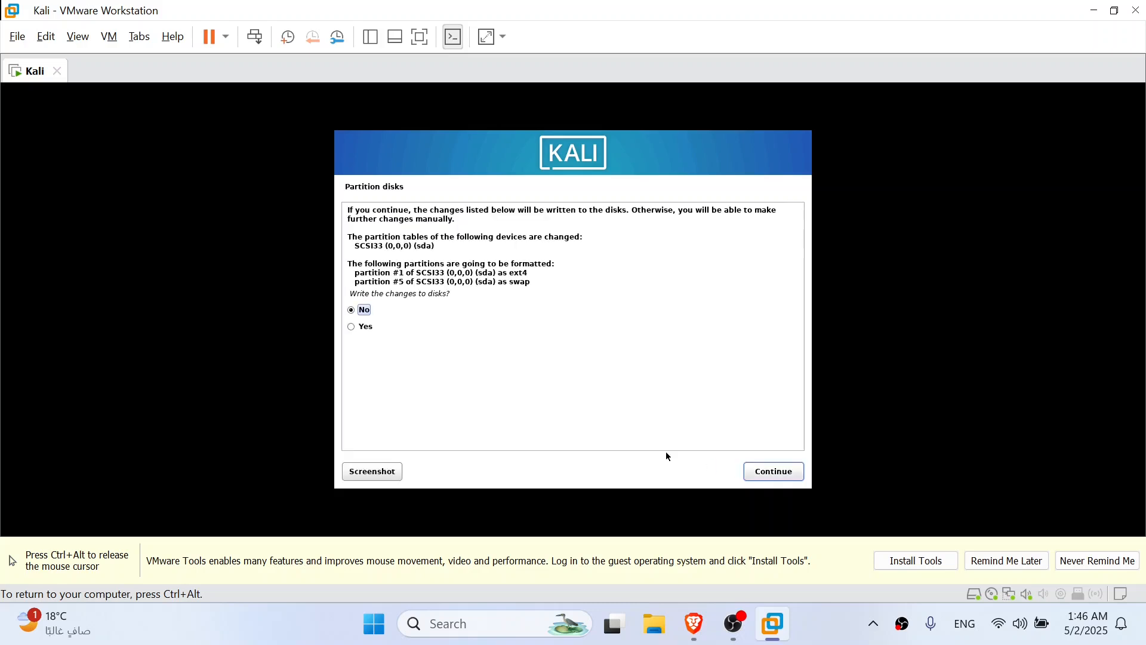
pyautogui.click(771, 474)
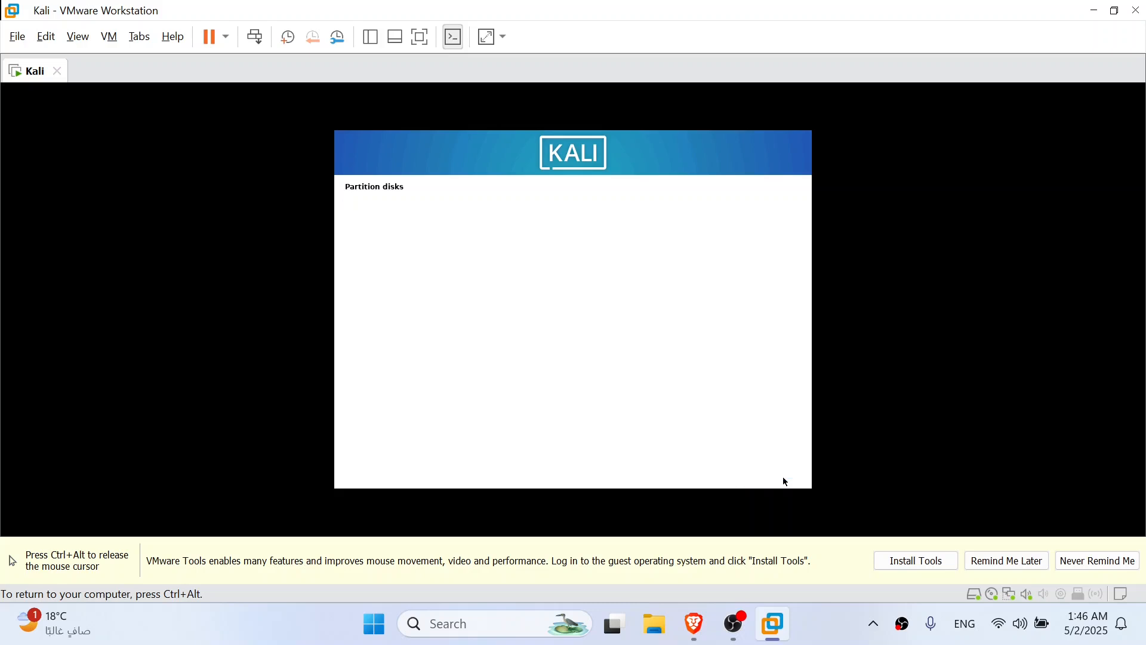
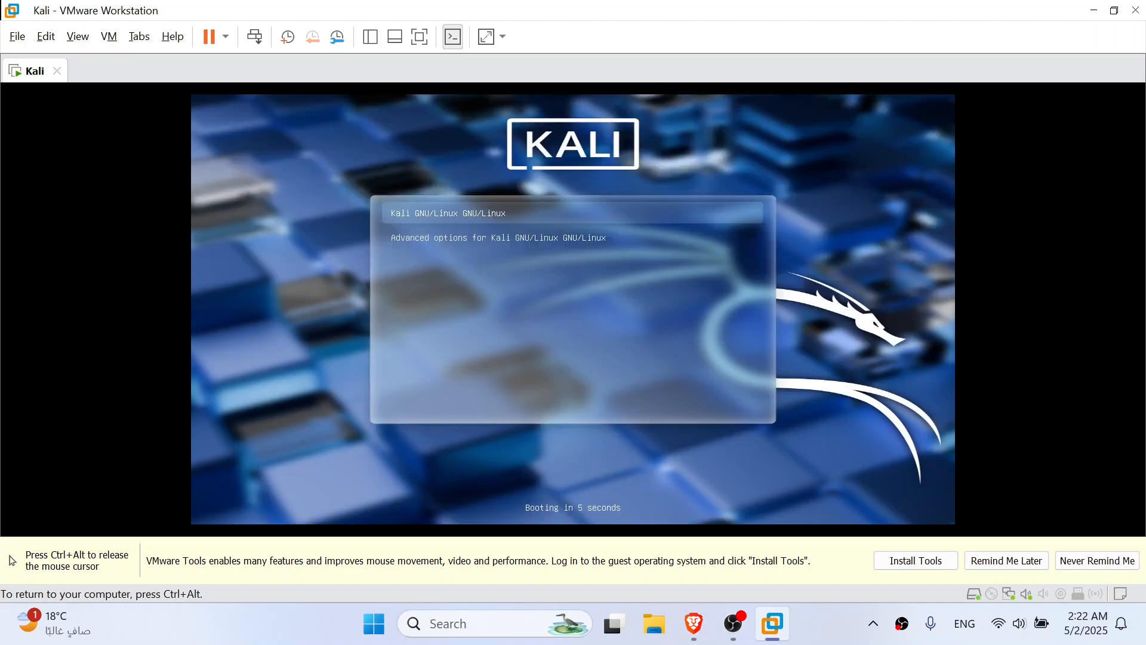
# Boot the installed system with the Kali GNU/Linux entry of the boot menu
pyautogui.press('Down')
pyautogui.press('Up')
pyautogui.press('Down')
pyautogui.press('Up')
pyautogui.press('Down')
pyautogui.press('Up')
pyautogui.press('Return')
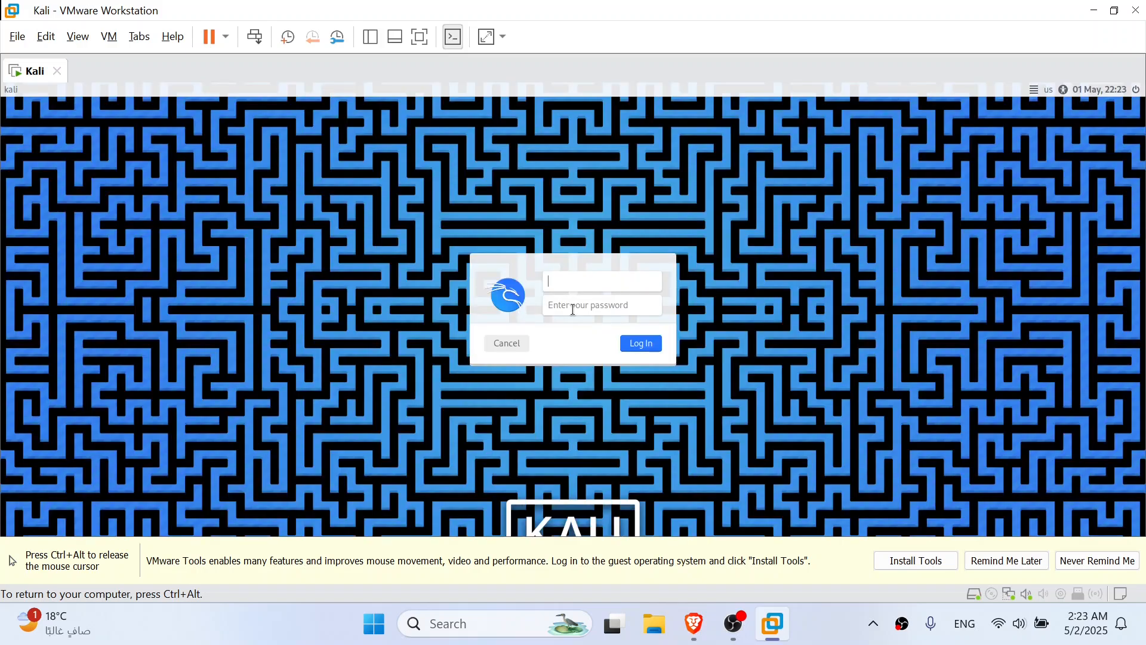
# Release input from the virtual machine, switch full screen on and off, and postpone the VMware Tools reminder
pyautogui.hotkey('ctrl', 'alt')
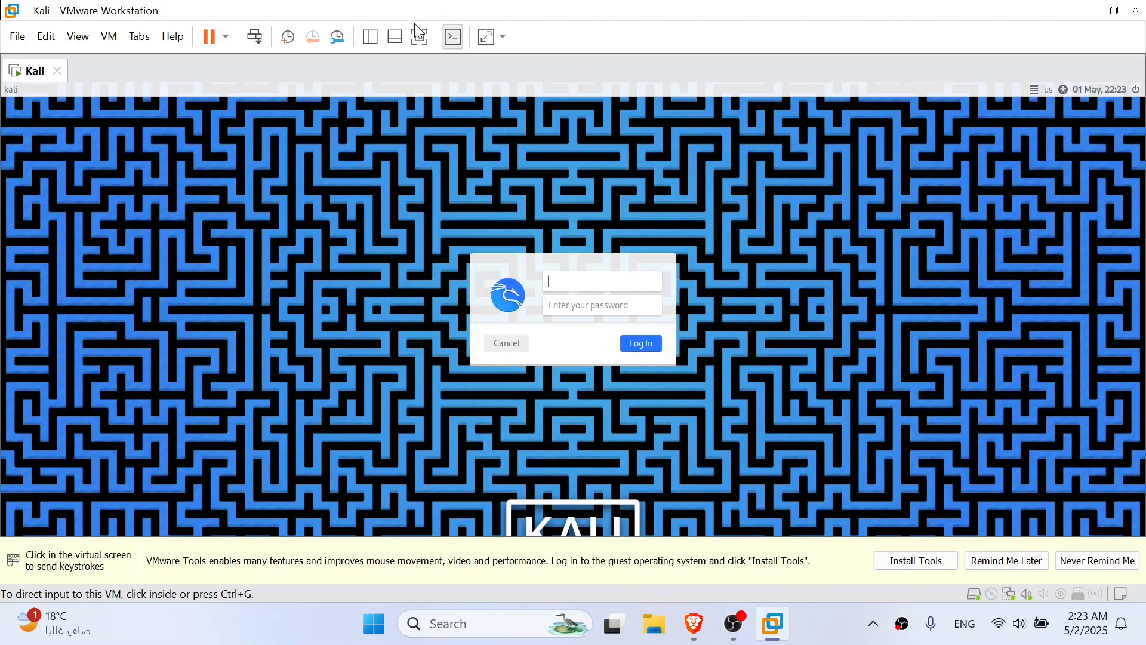
pyautogui.click(420, 36)
pyautogui.click(545, 13)
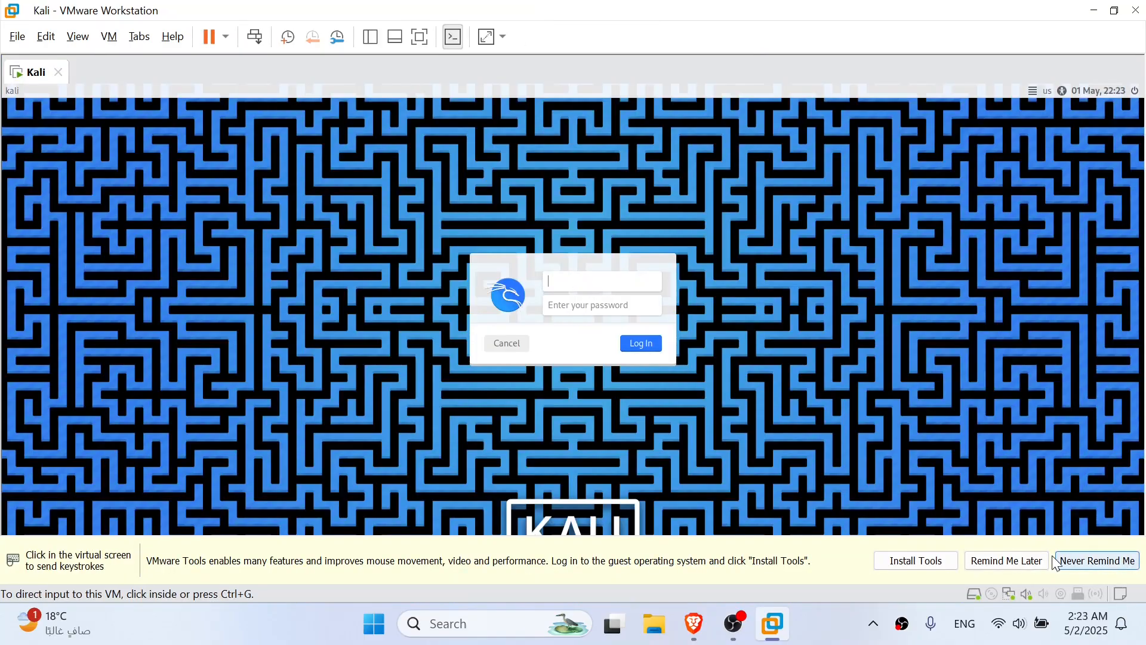
pyautogui.click(1008, 564)
# Log in to Kali with the account's username and password
pyautogui.write('nexbuf')
pyautogui.press('Tab')
pyautogui.write('kali')
pyautogui.write('••')
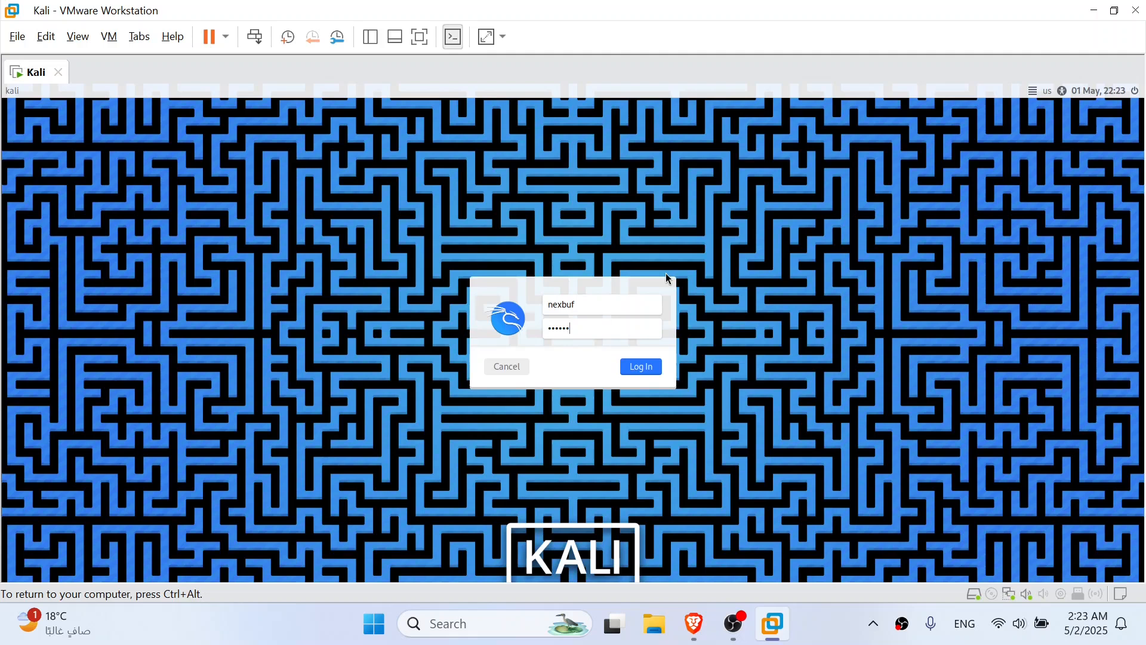
pyautogui.press('Return')
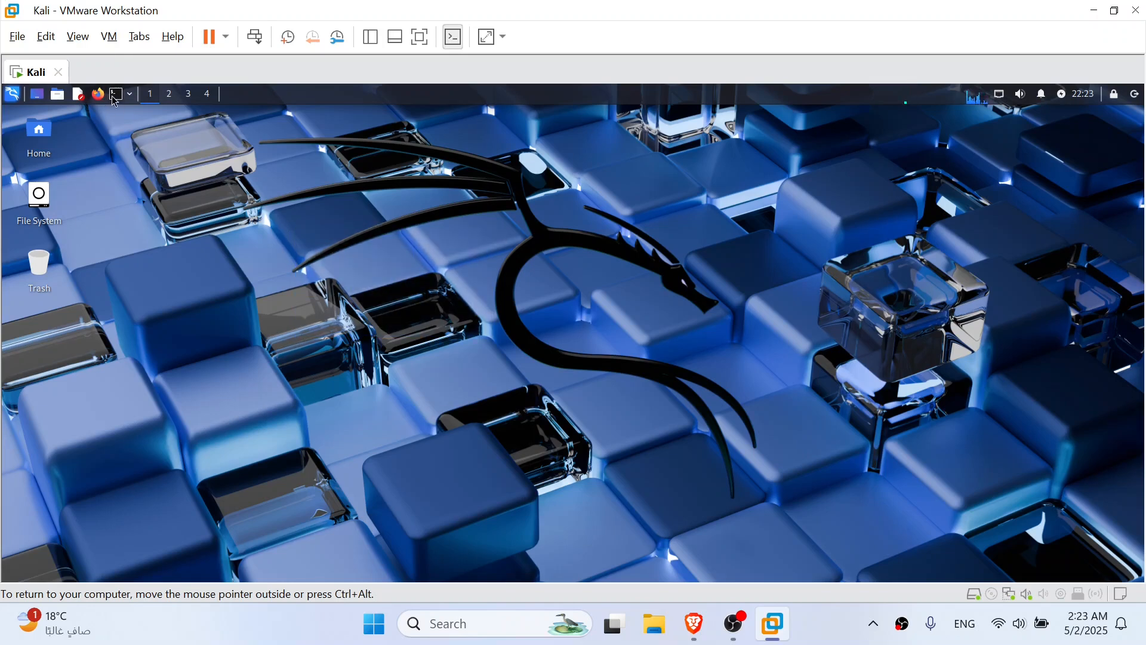
# Open a terminal in Kali, maximize its window and enlarge the text by two zoom levels
pyautogui.click(12, 99)
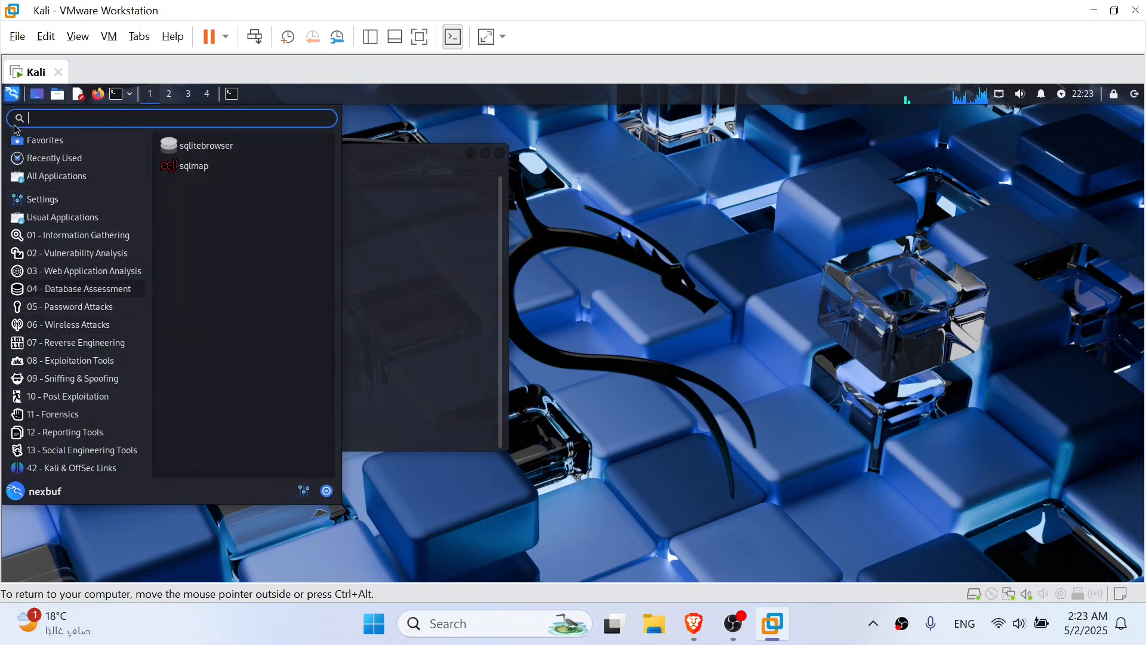
pyautogui.click(289, 158)
pyautogui.doubleClick(293, 156)
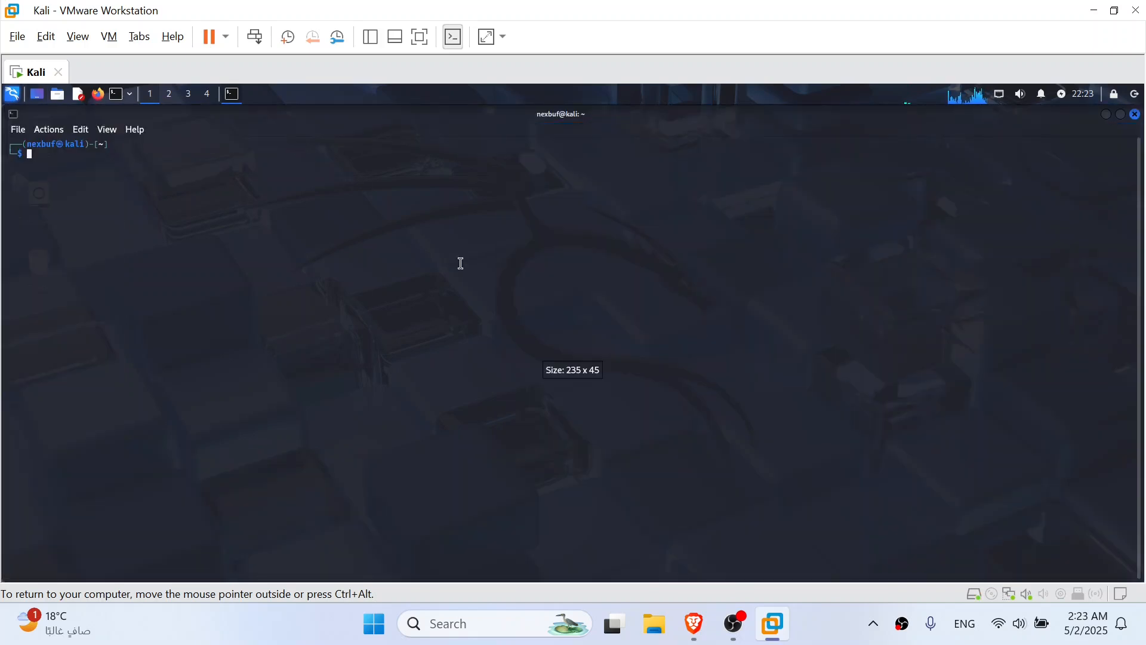
pyautogui.hotkey('ctrl', '+')
pyautogui.hotkey('ctrl', '+')
# Start a bash shell in the terminal
pyautogui.write('nas')
pyautogui.press('BackSpace')
pyautogui.press('BackSpace')
pyautogui.press('BackSpace')
pyautogui.write('bash')
pyautogui.press('Return')
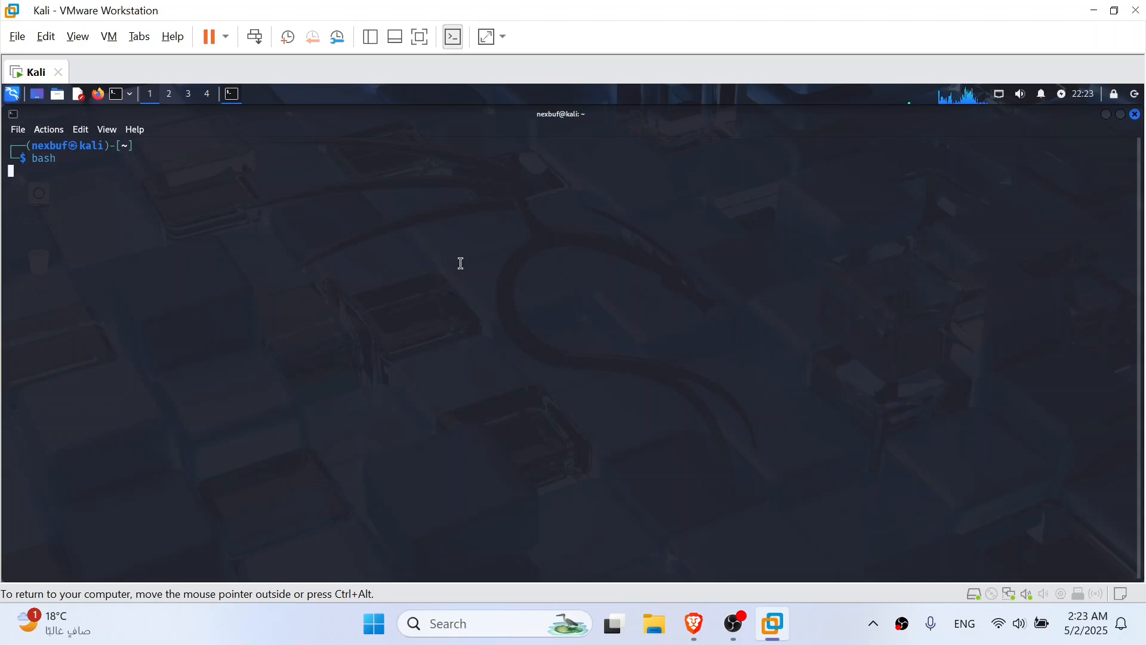
# Exit the bash shell and clear the terminal
pyautogui.write('exit')
pyautogui.press('Return')
pyautogui.write('clear')
pyautogui.press('Return')
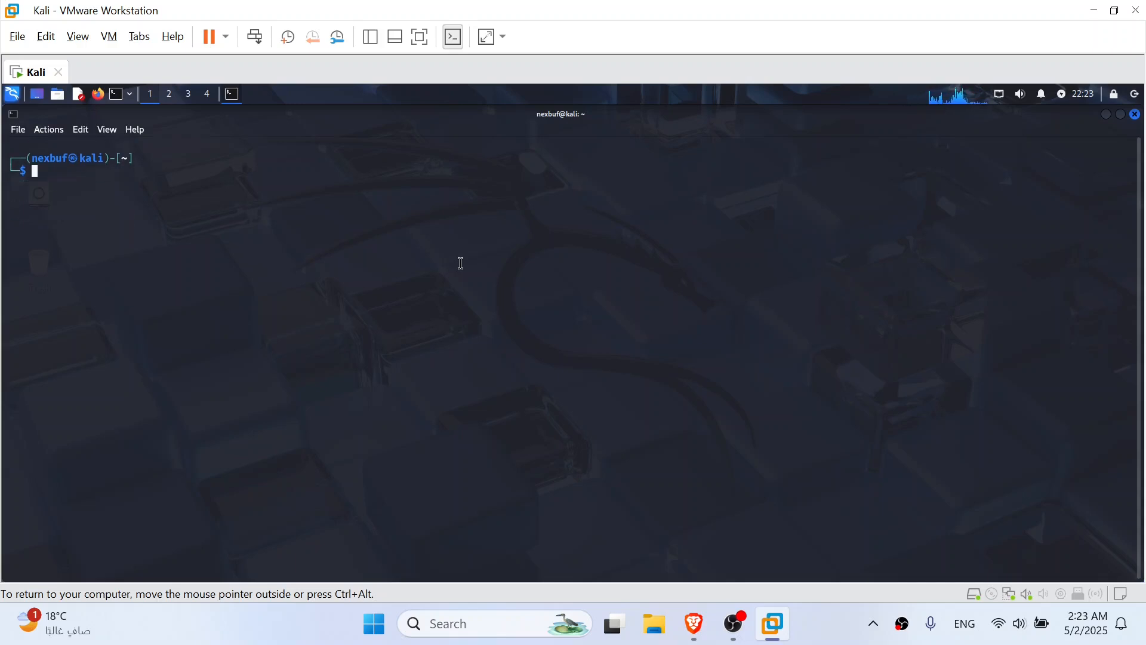
# Close the terminal and shut down the Kali guest
pyautogui.click(1137, 115)
pyautogui.click(226, 41)
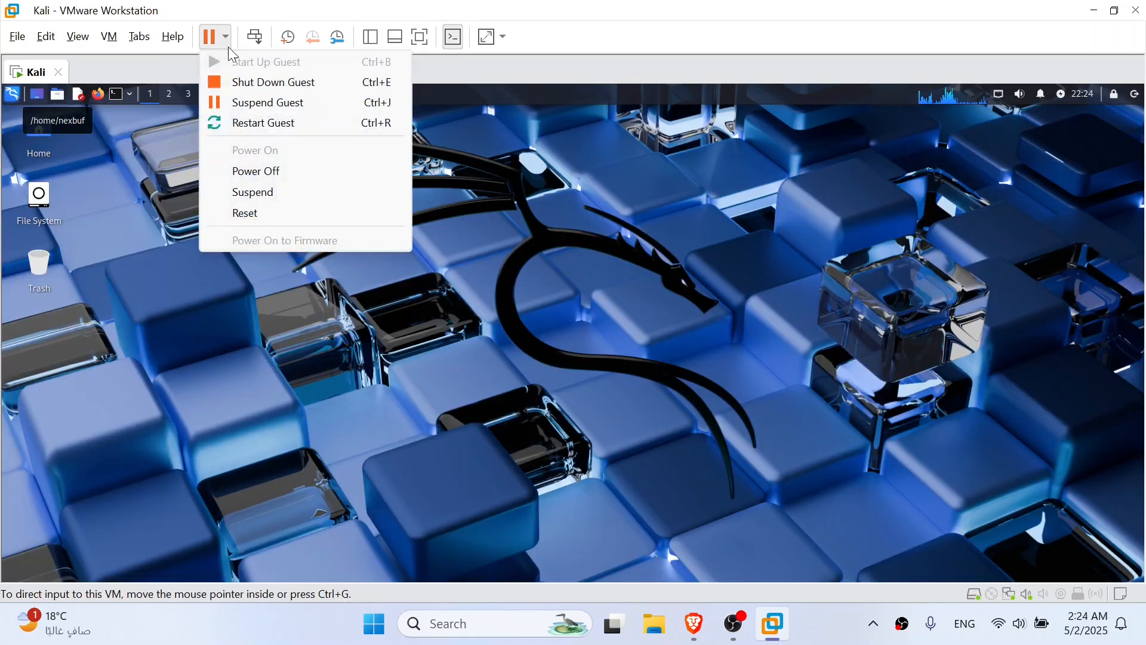
pyautogui.click(245, 79)
pyautogui.click(615, 339)
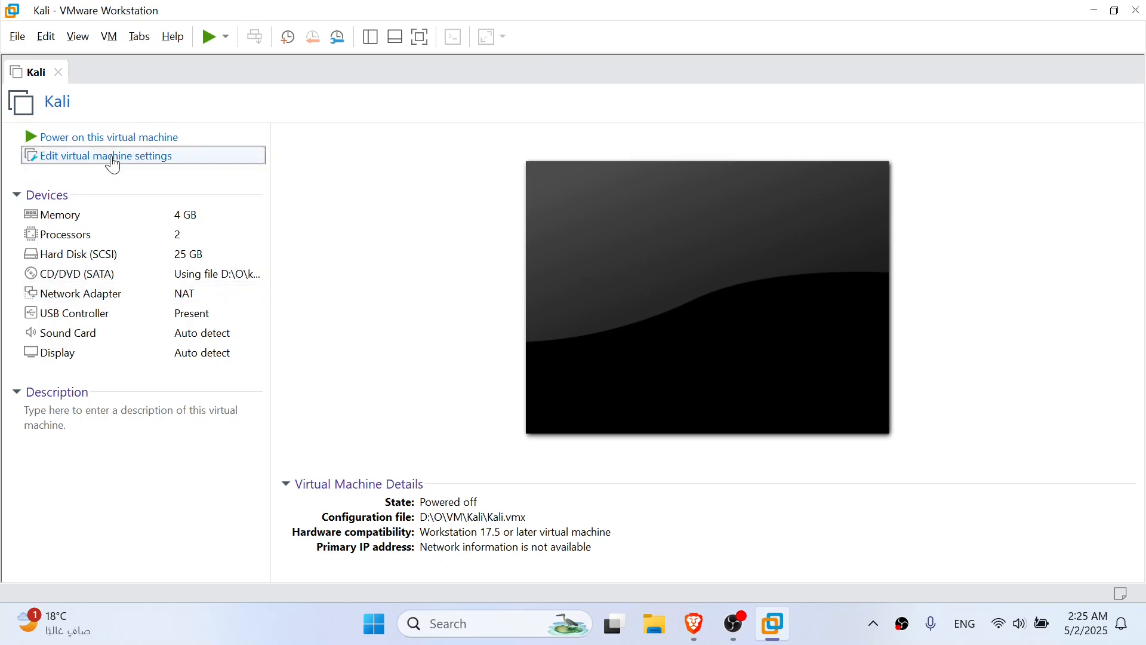
# In the Kali machine's display settings, enable 3D graphics acceleration and set graphics memory to 8 GB (recommended)
pyautogui.click(115, 157)
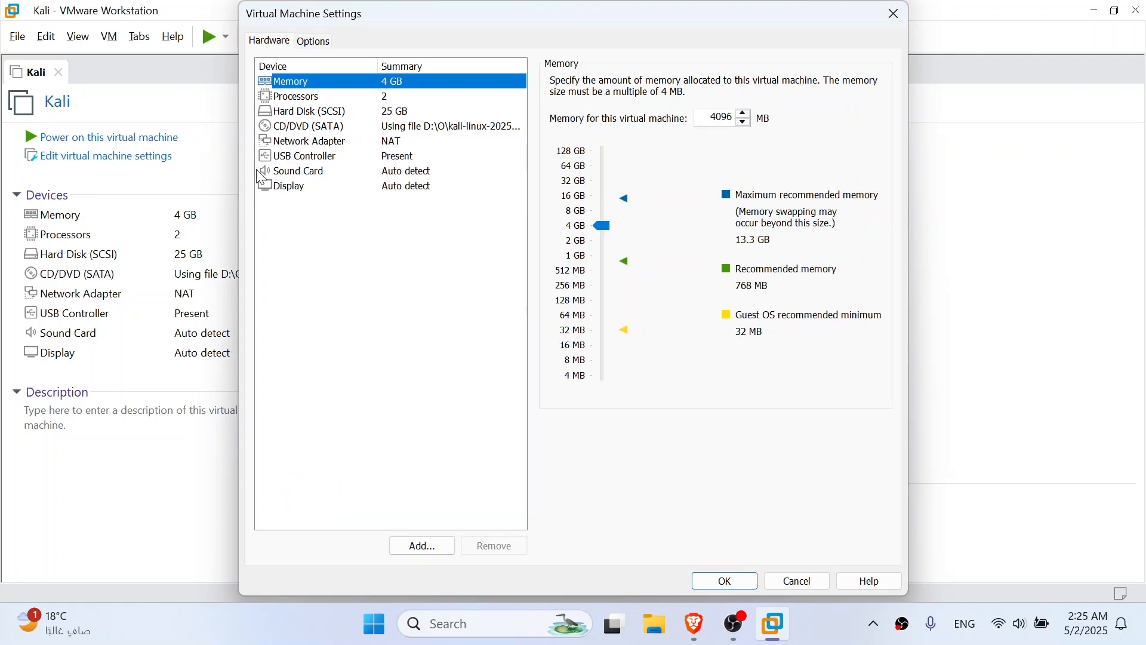
pyautogui.click(342, 187)
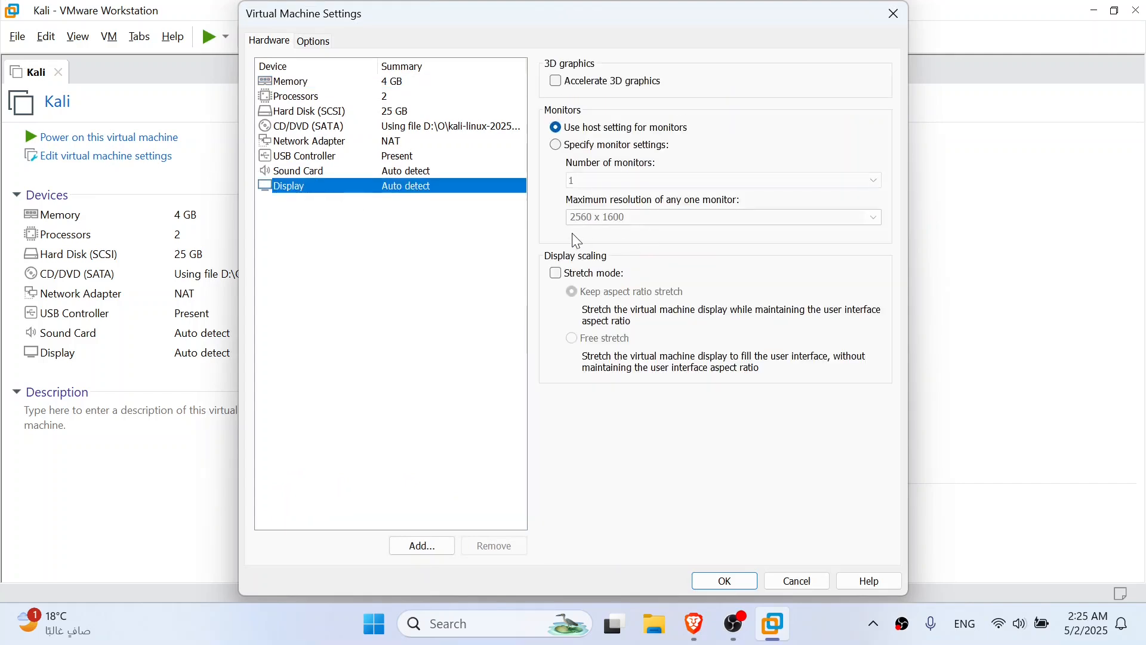
pyautogui.click(556, 82)
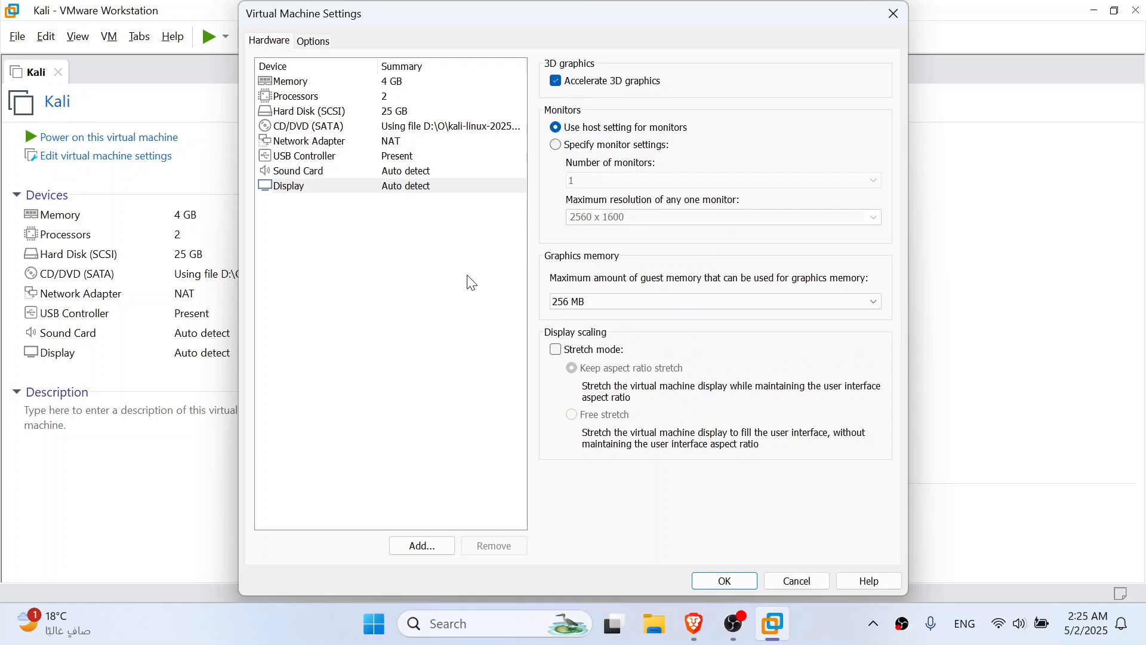
pyautogui.click(567, 302)
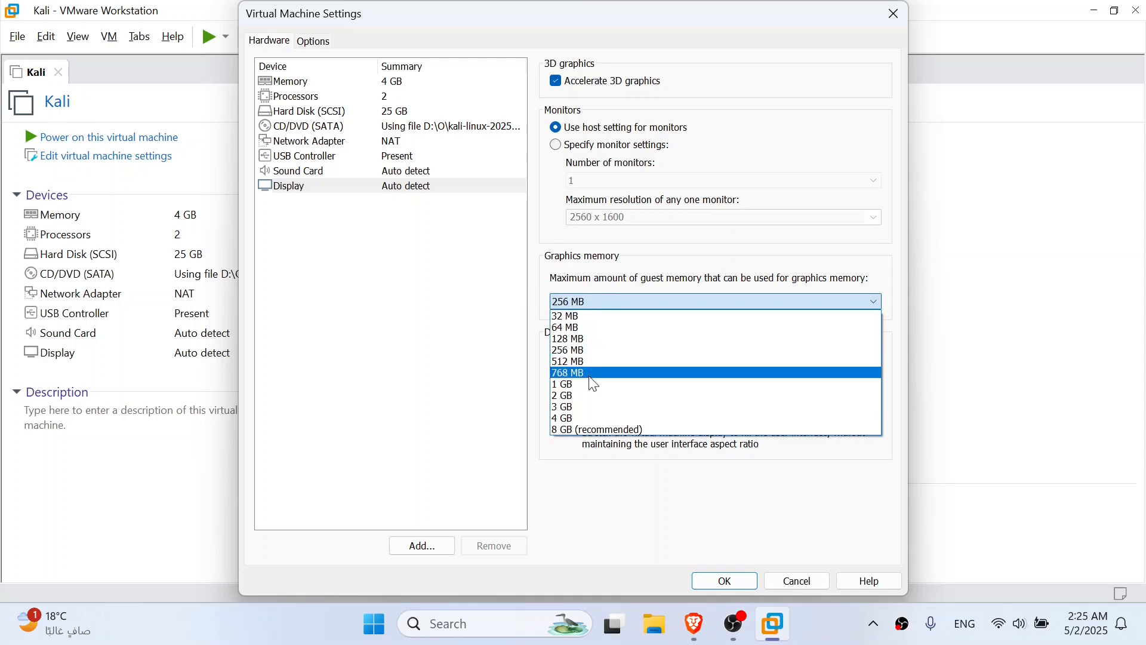
pyautogui.click(579, 431)
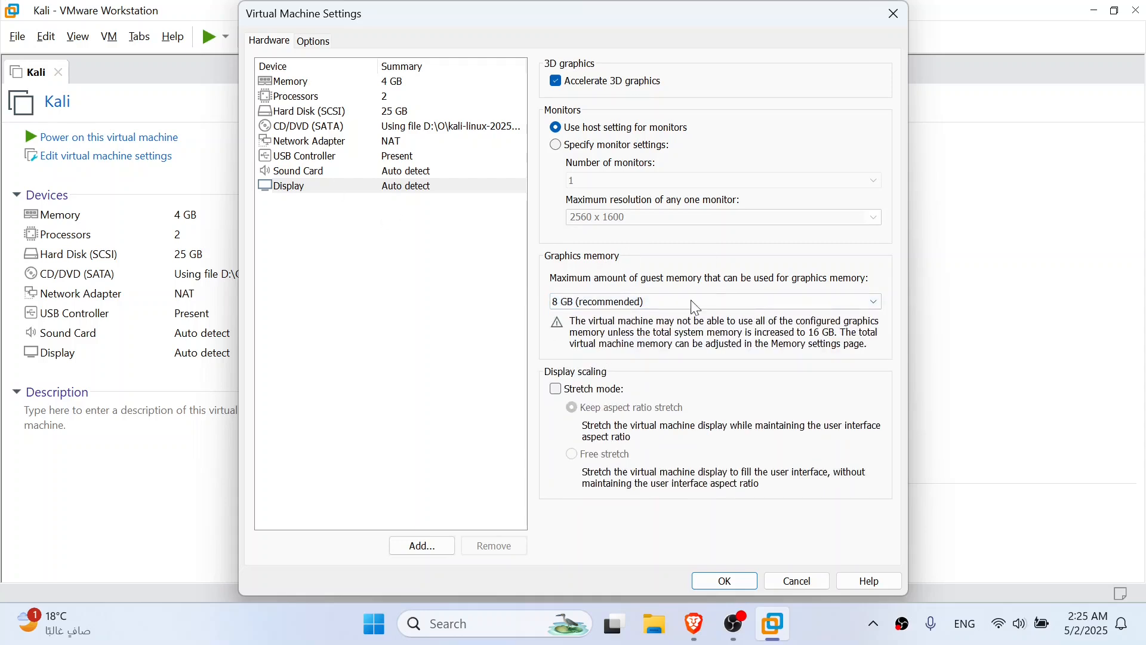
# Check the sound card settings and turn on showing all USB input devices for the USB controller
pyautogui.click(290, 172)
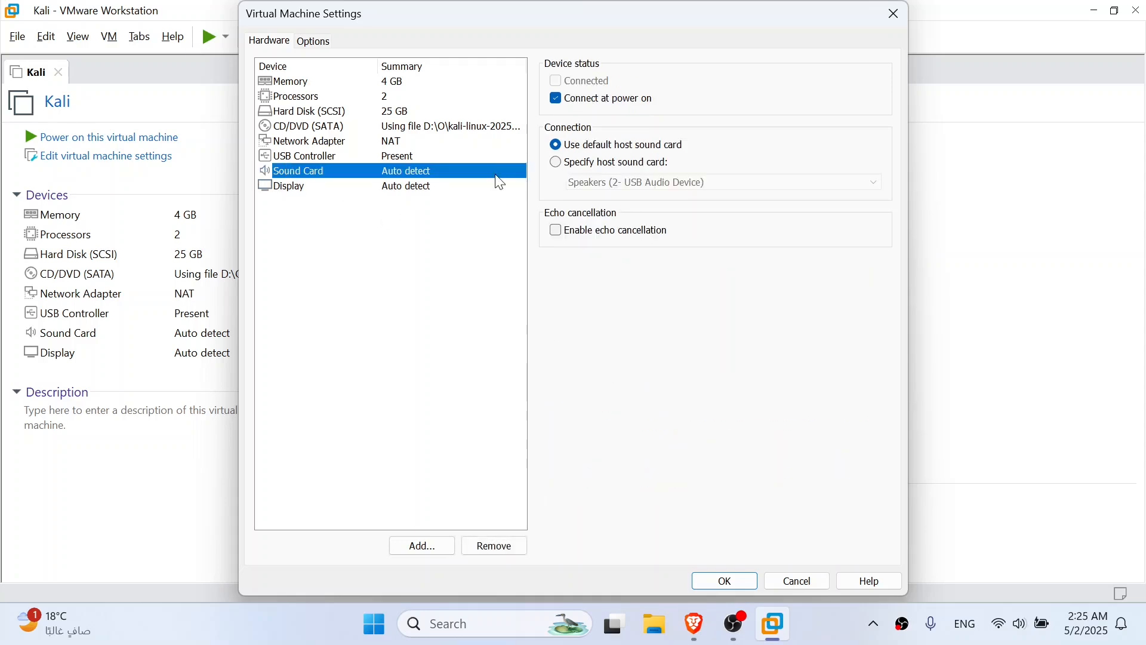
pyautogui.click(356, 156)
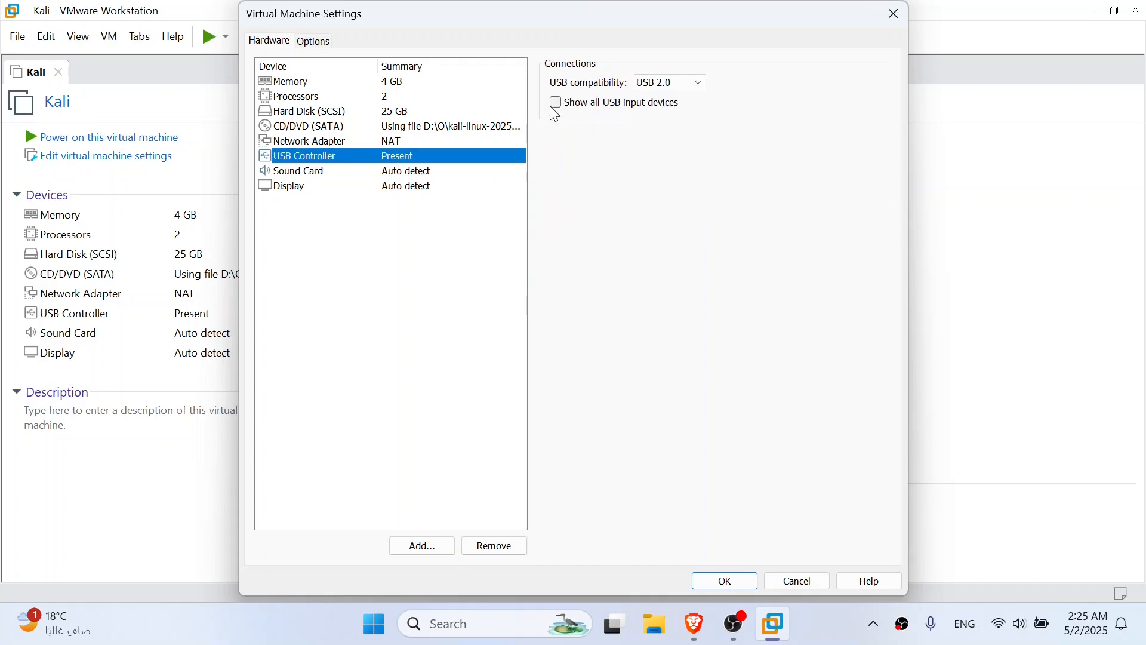
pyautogui.click(554, 104)
# Disable side channel mitigations for Hyper-V enabled hosts in the machine's advanced options
pyautogui.click(312, 42)
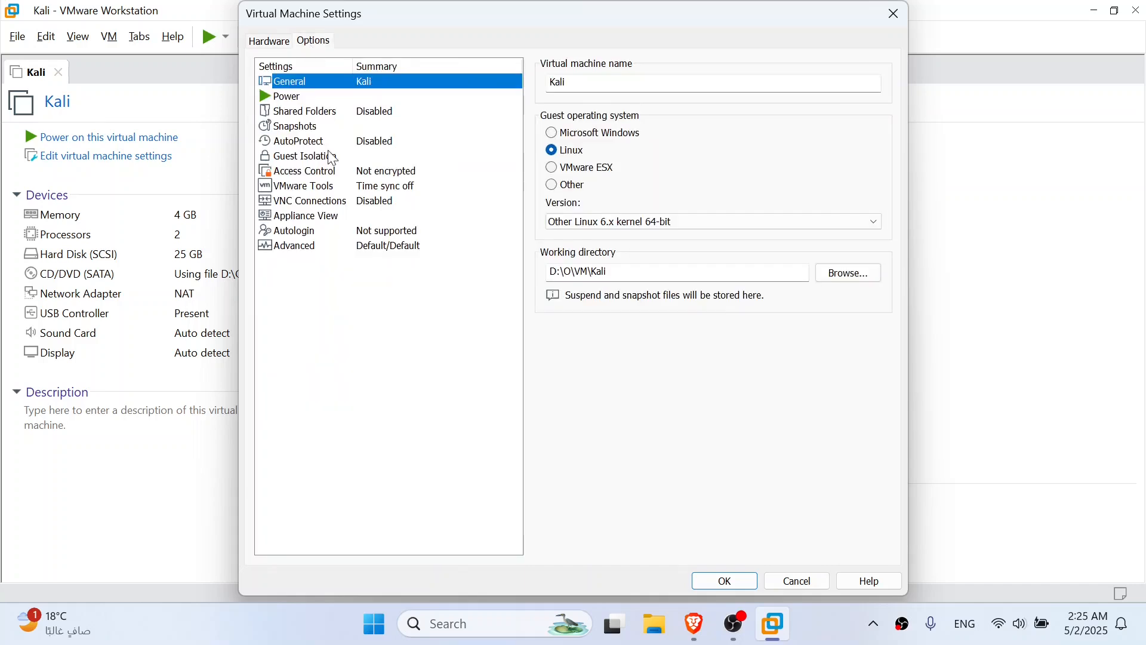
pyautogui.click(332, 246)
pyautogui.click(553, 277)
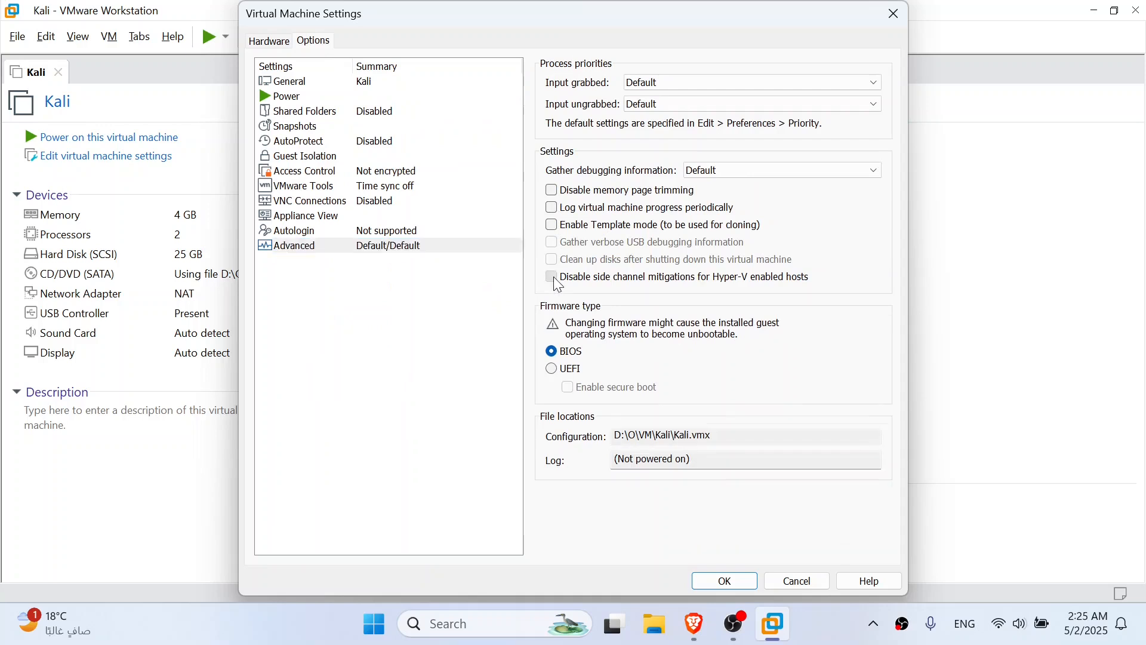
pyautogui.click(553, 277)
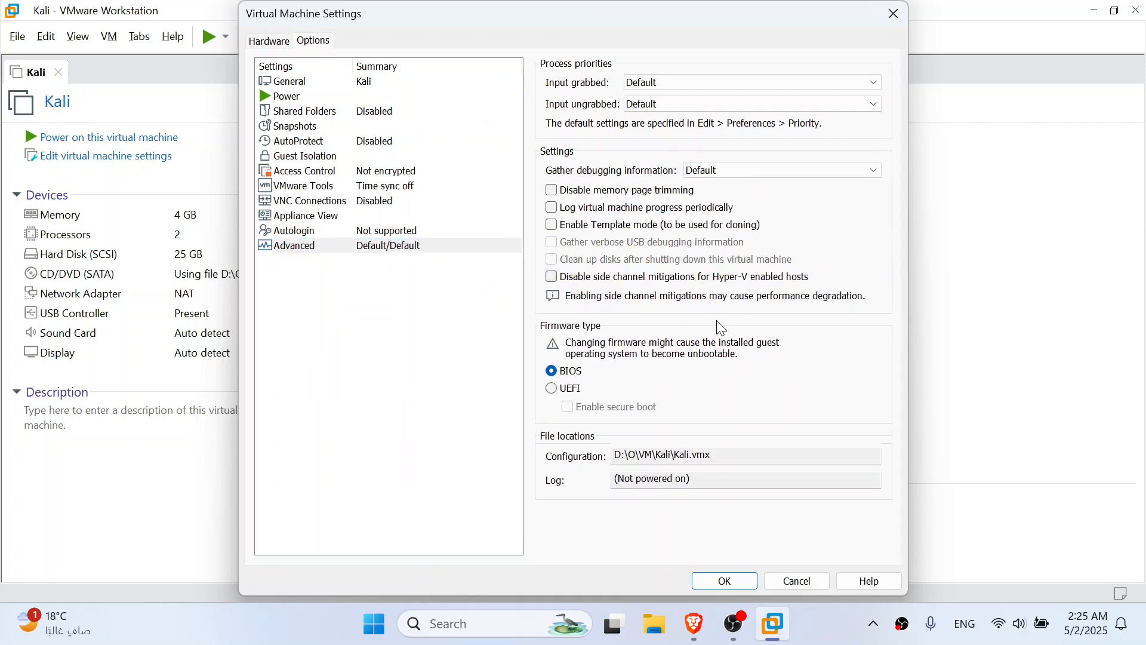
pyautogui.click(560, 279)
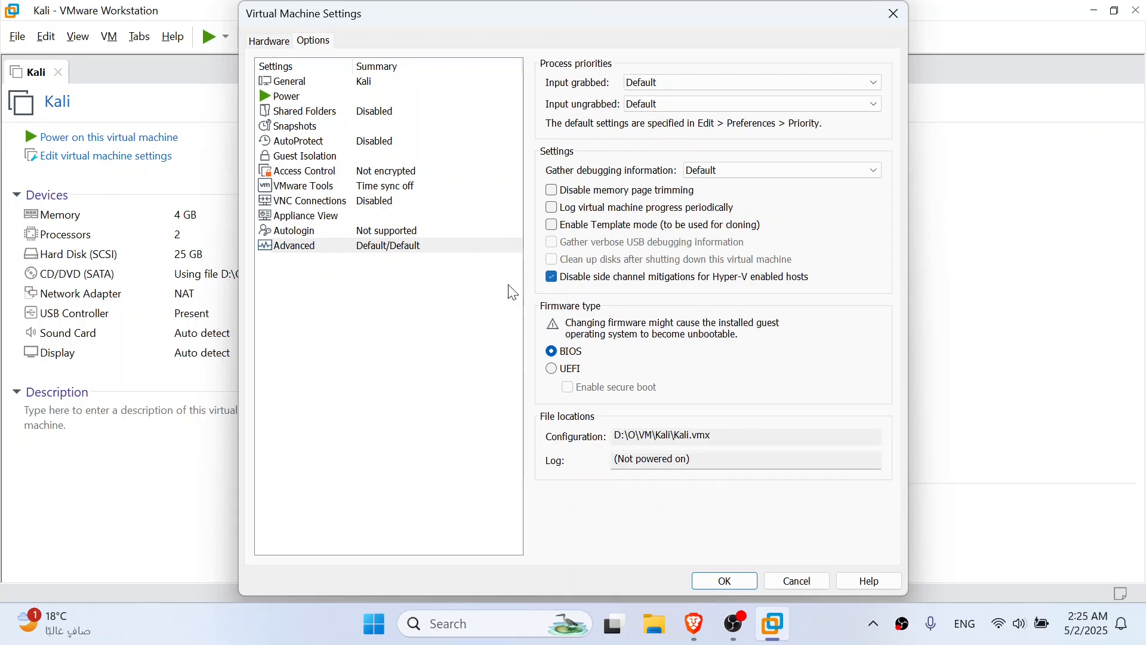
# Set VMware Tools to update automatically and synchronize guest time with the host
pyautogui.click(399, 188)
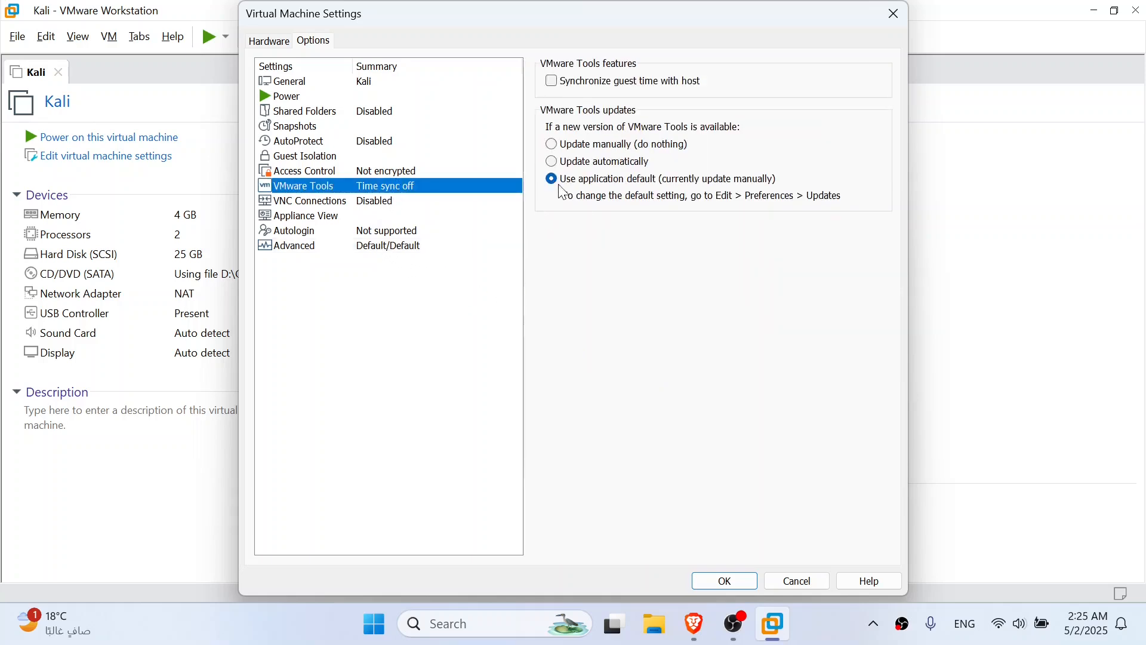
pyautogui.click(552, 145)
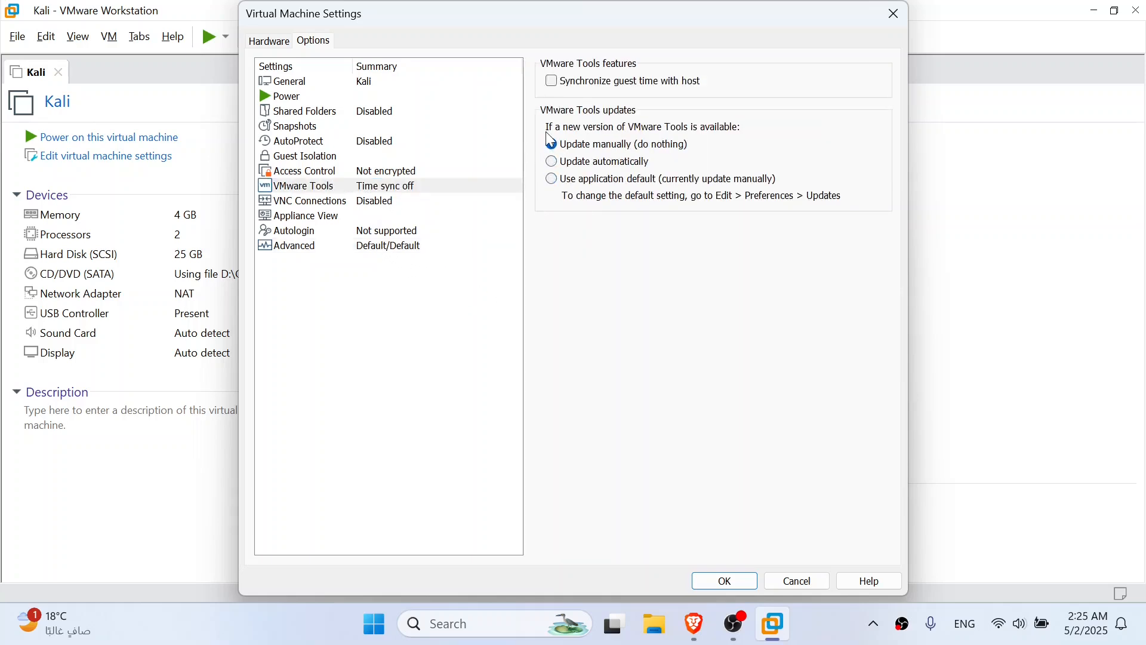
pyautogui.click(552, 162)
pyautogui.click(552, 82)
# Enable Virtualize IOMMU for the processors and save the virtual machine settings
pyautogui.click(277, 41)
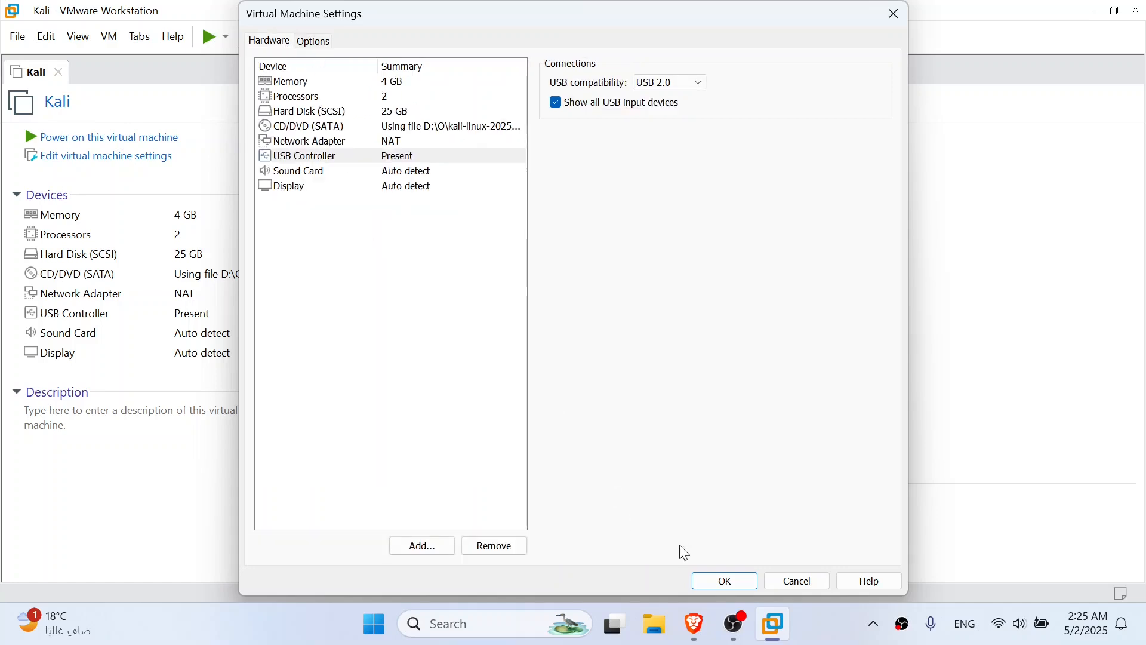
pyautogui.click(382, 96)
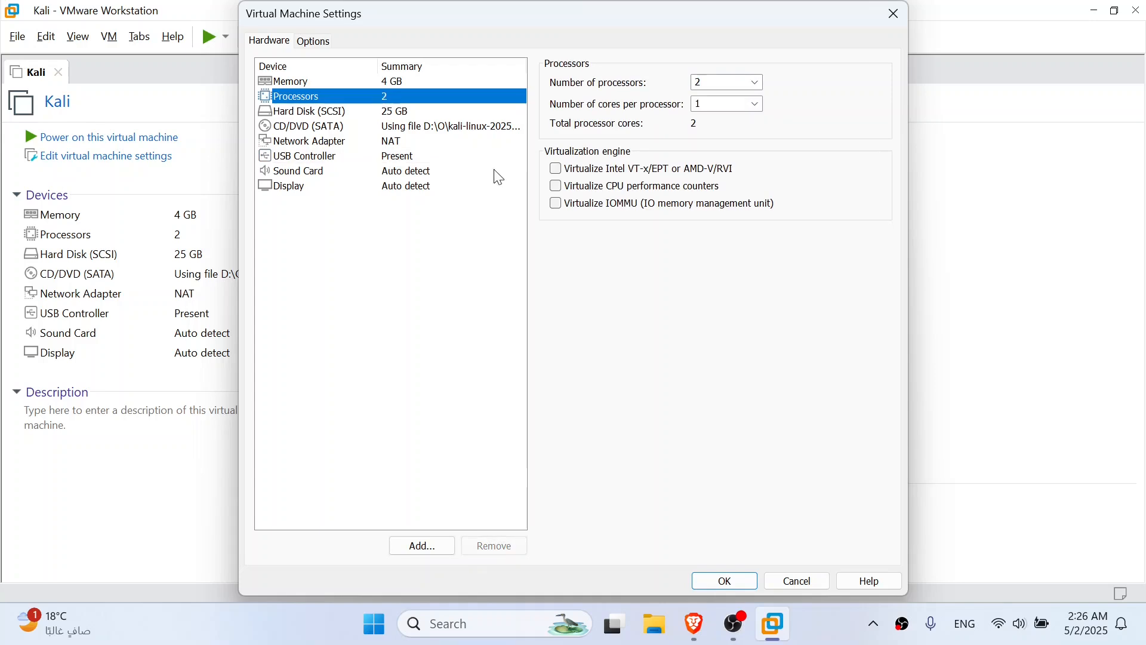
pyautogui.click(557, 204)
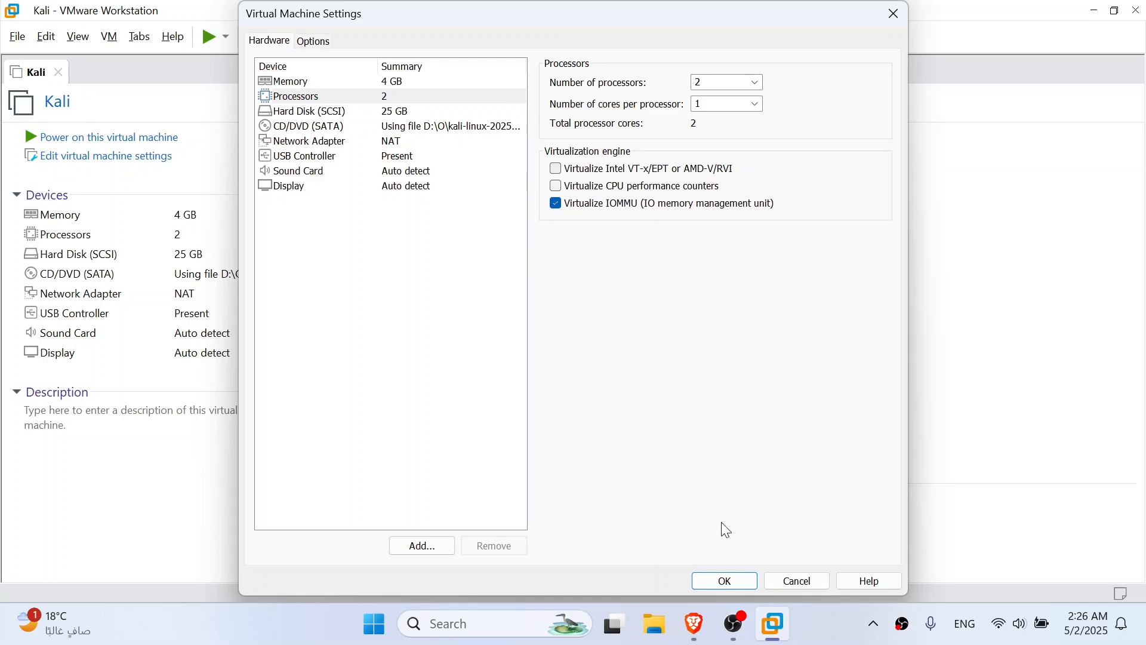
pyautogui.click(727, 581)
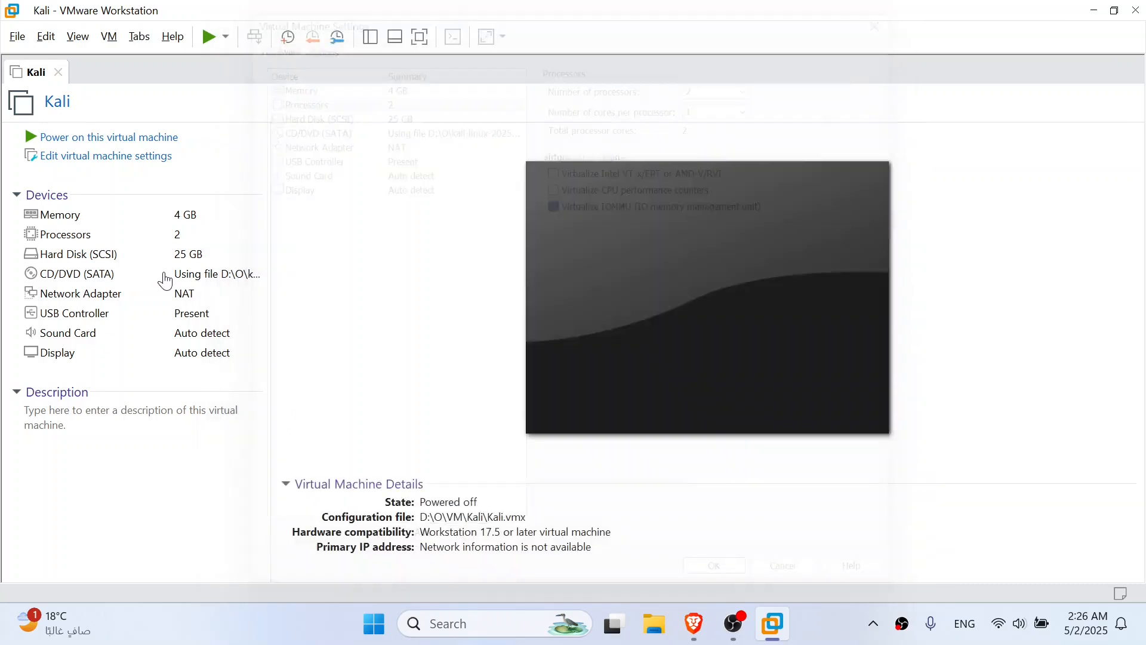
# Collapse the Description section on the Kali machine's overview page
pyautogui.click(104, 36)
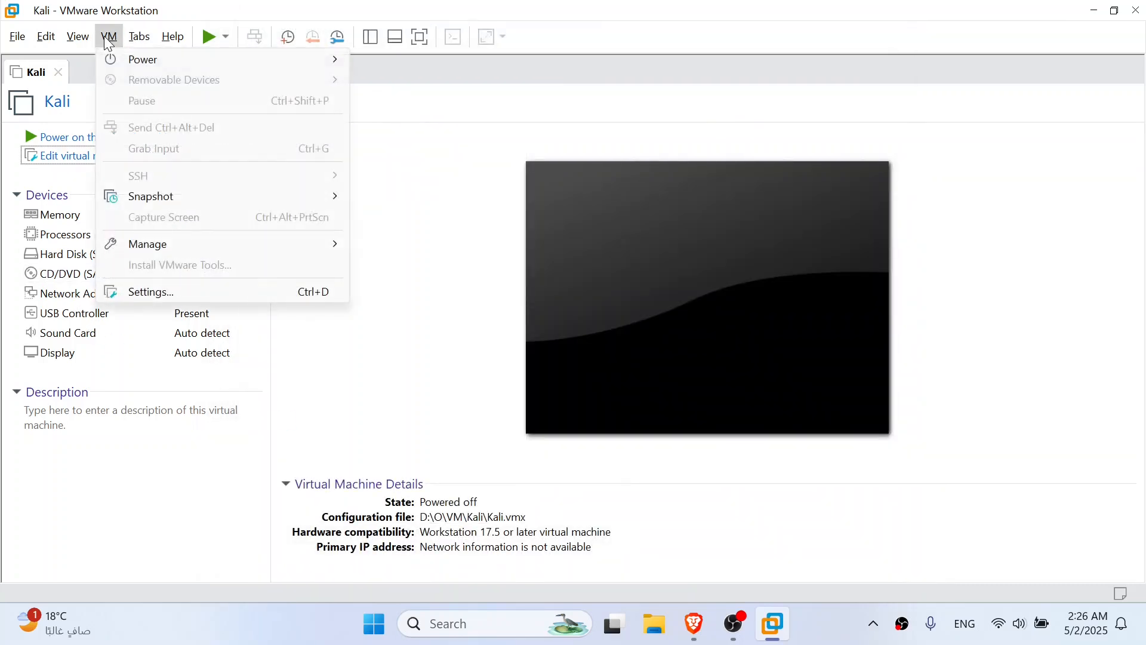
pyautogui.click(203, 515)
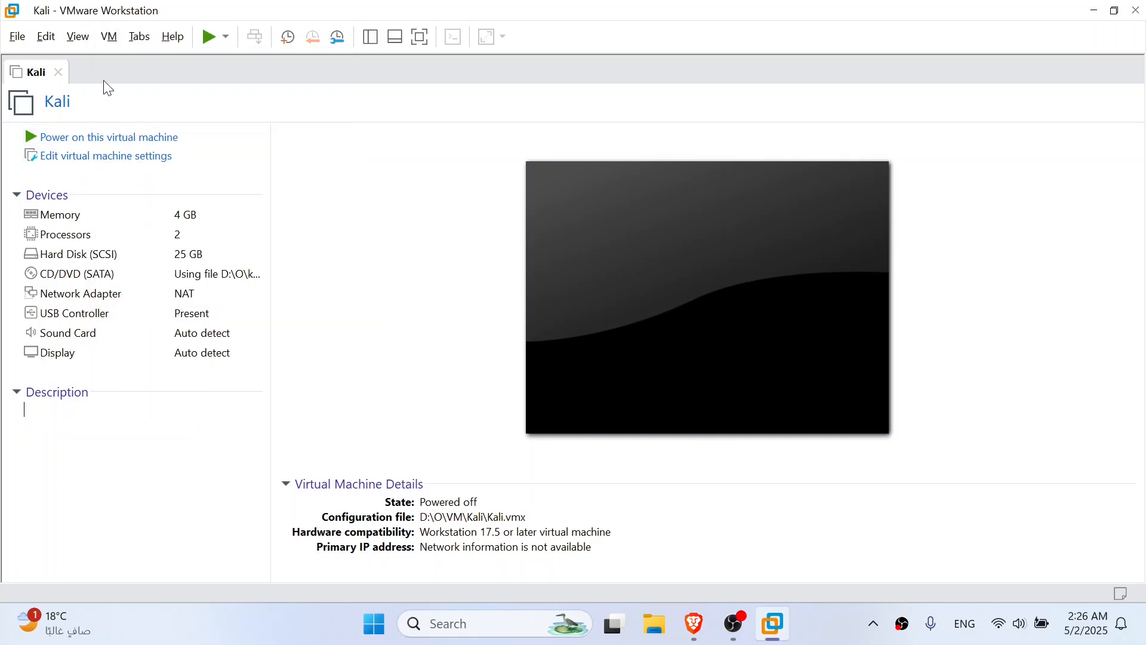
pyautogui.click(137, 37)
pyautogui.moveTo(111, 39)
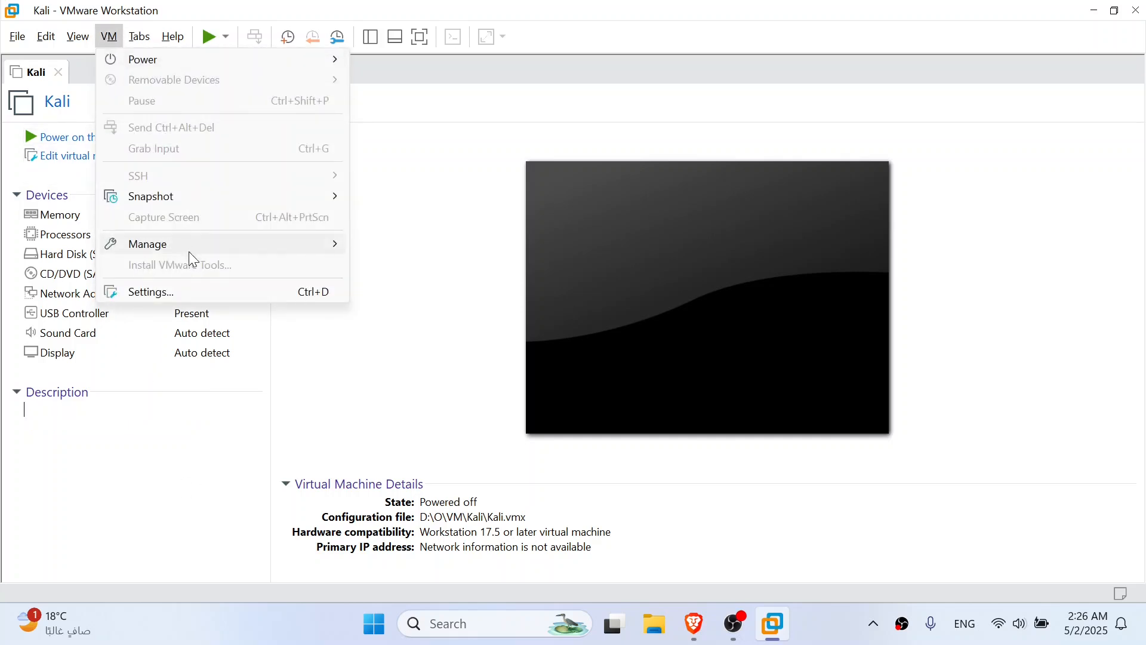
pyautogui.click(165, 489)
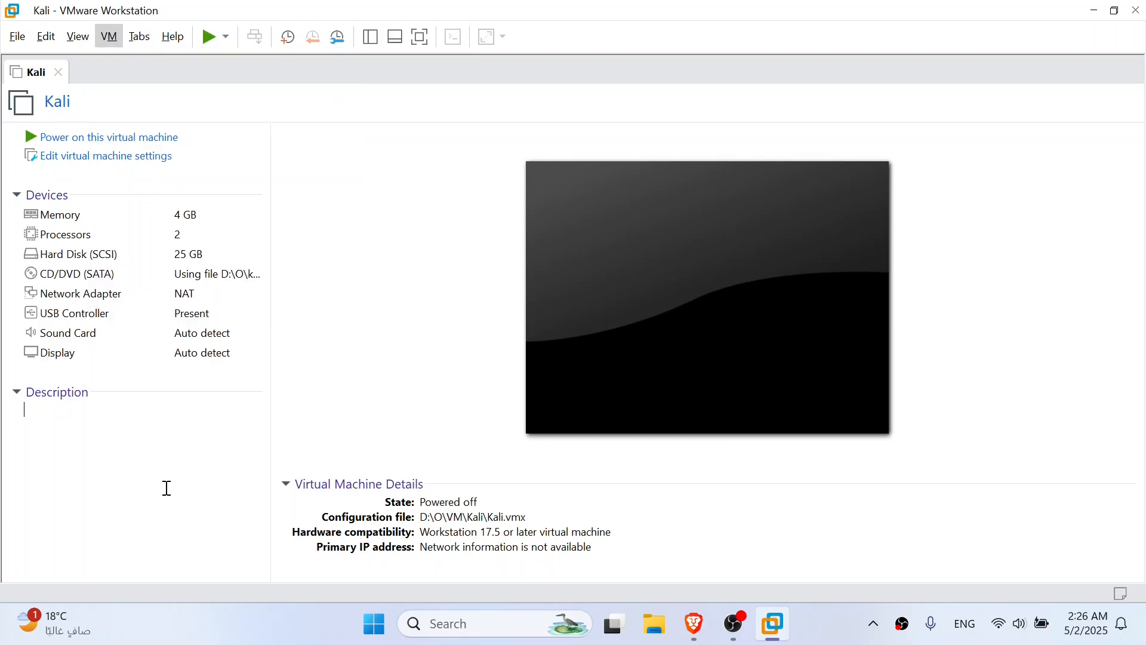
pyautogui.click(59, 400)
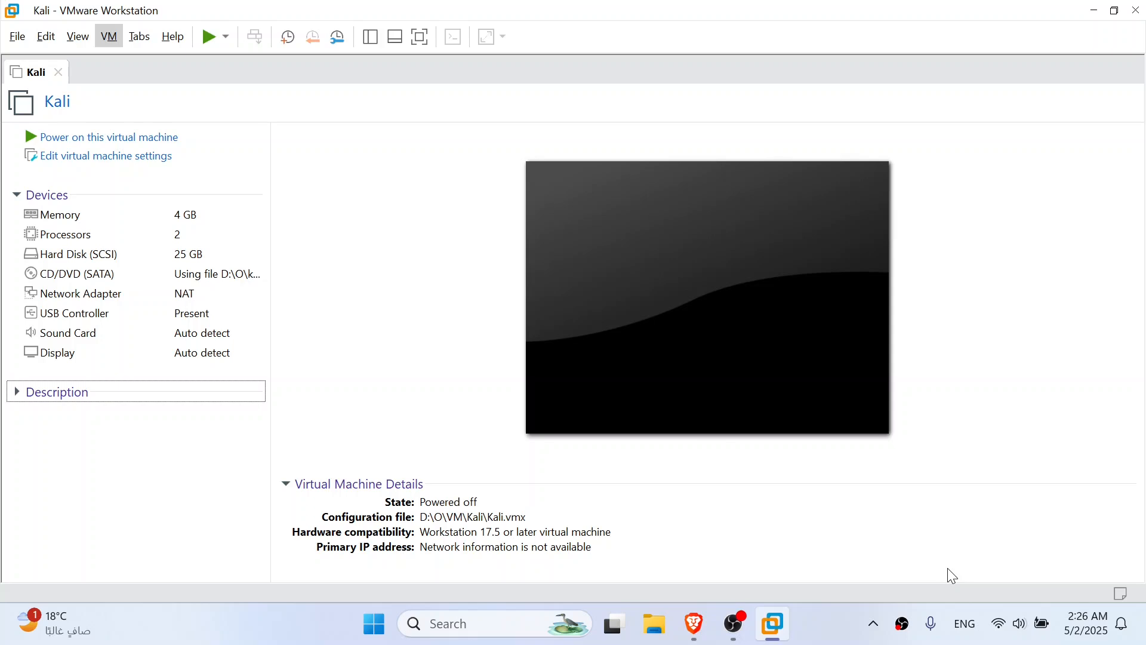
# Review the Kali machine's memory, processor and hard disk settings, then close the settings without changes
pyautogui.click(141, 169)
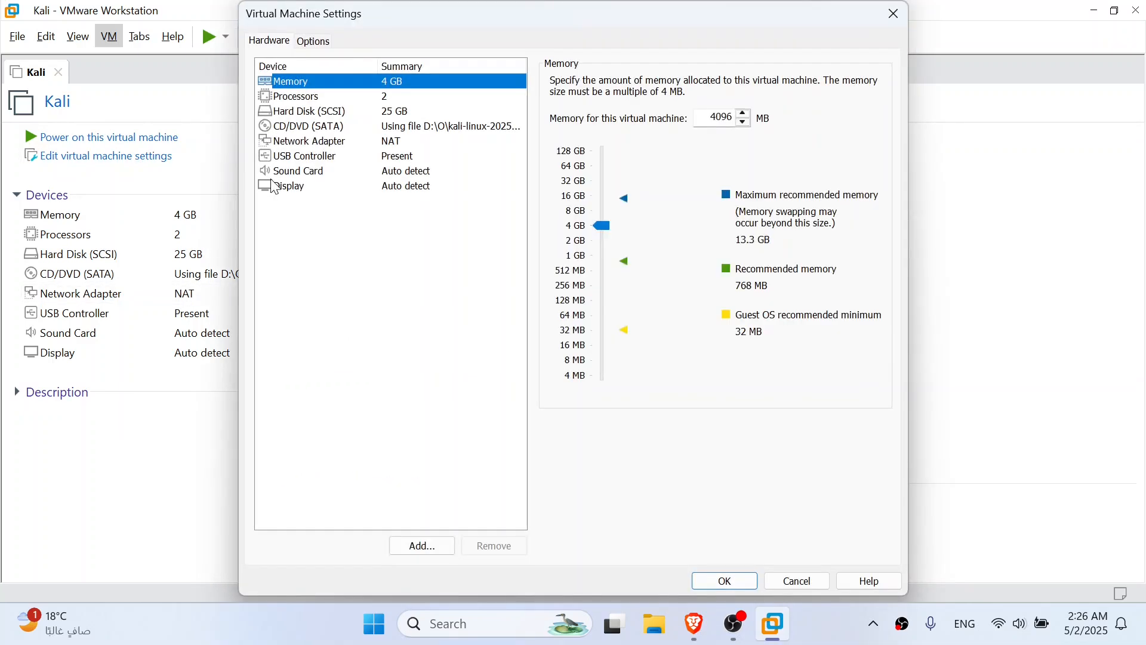
pyautogui.click(379, 94)
pyautogui.click(384, 83)
pyautogui.click(385, 113)
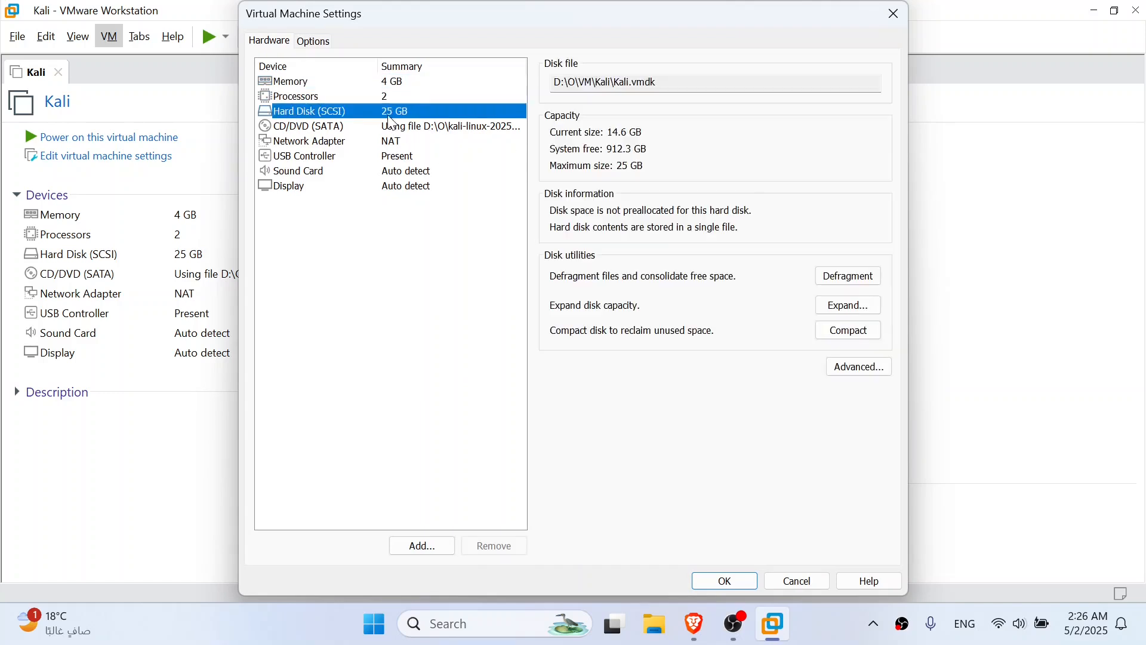
pyautogui.click(388, 84)
pyautogui.click(896, 15)
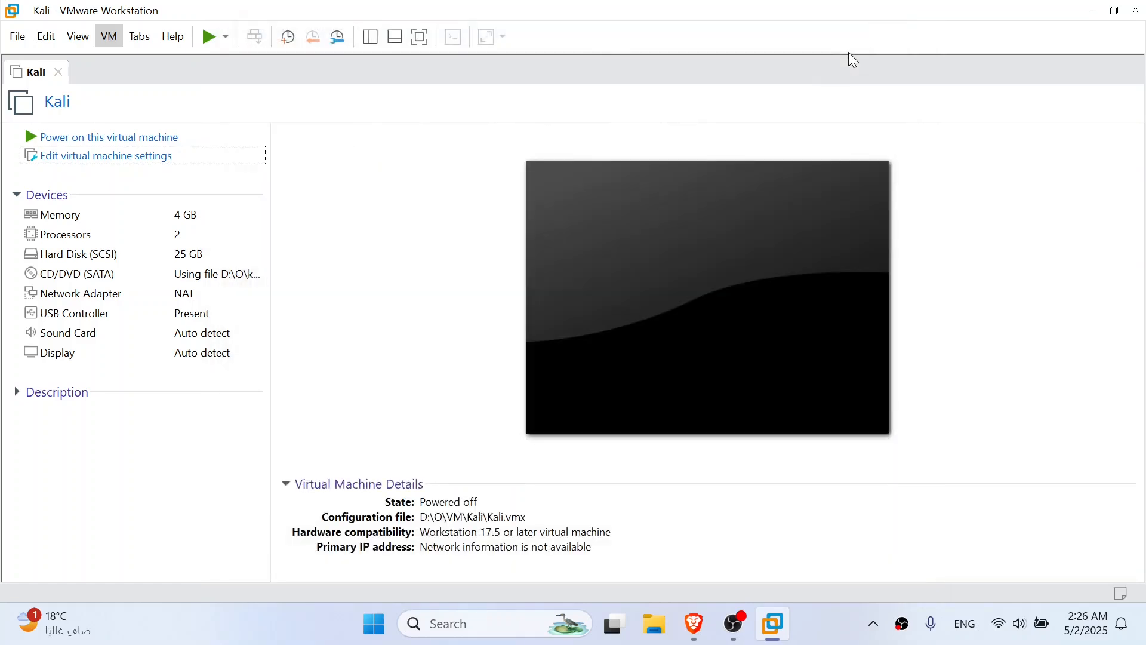